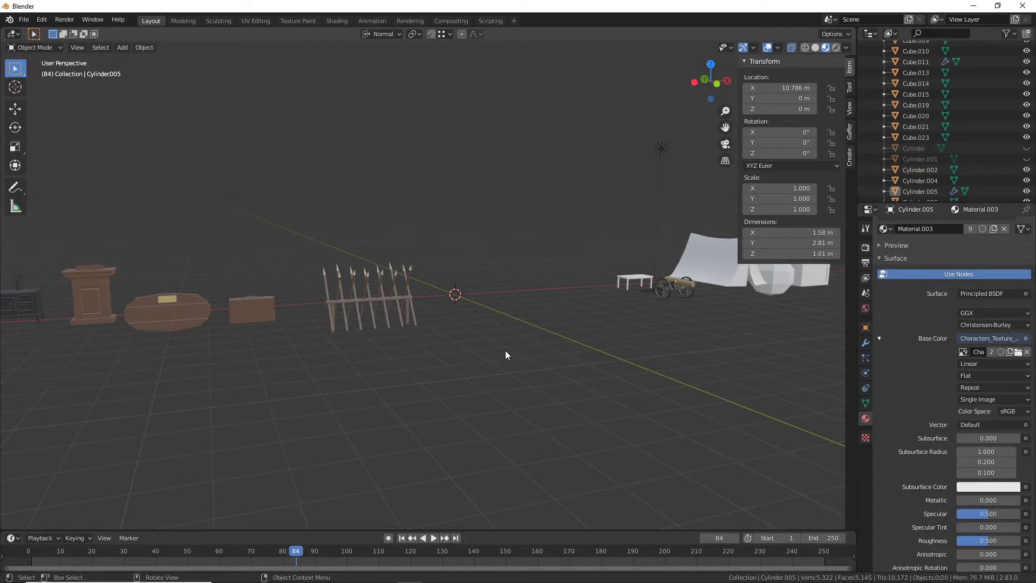
Orbit and zoom the Blender view onto the cannon between the white table and the tent.
mouse_move(506, 354)
middle_mouse_down()
mouse_move(451, 373)
mouse_move(364, 367)
mouse_move(510, 358)
middle_mouse_up()
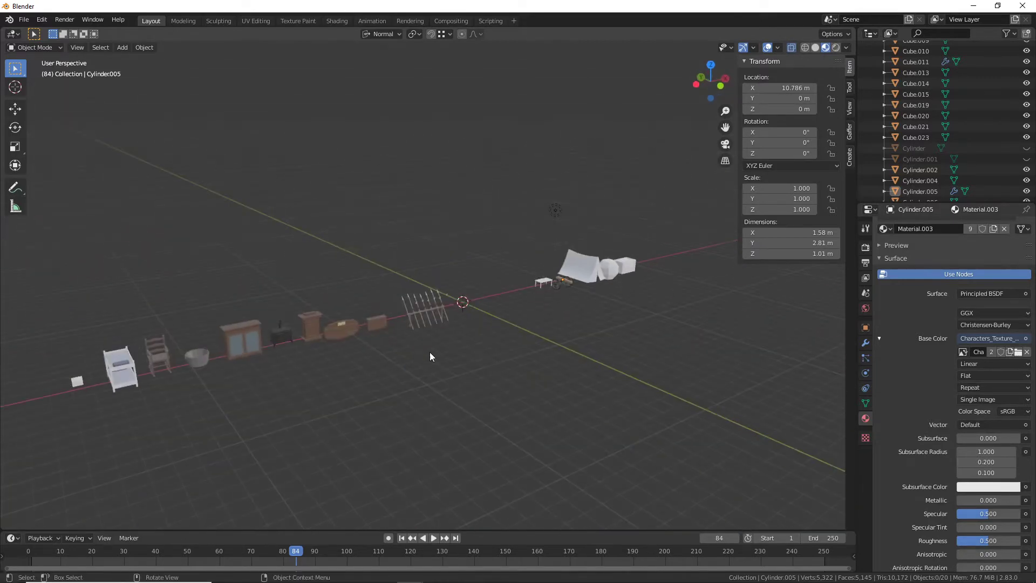
mouse_move(430, 352)
middle_mouse_down()
mouse_move(413, 343)
mouse_move(449, 338)
mouse_move(358, 358)
mouse_move(425, 350)
middle_mouse_up()
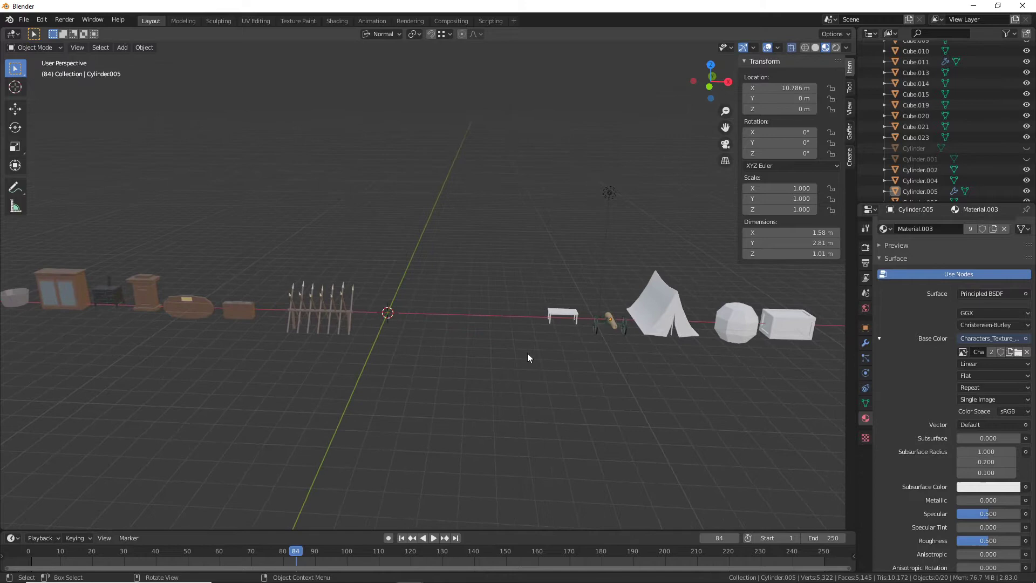
mouse_move(515, 350)
middle_mouse_down()
mouse_move(507, 344)
mouse_move(539, 353)
mouse_move(522, 359)
middle_mouse_up()
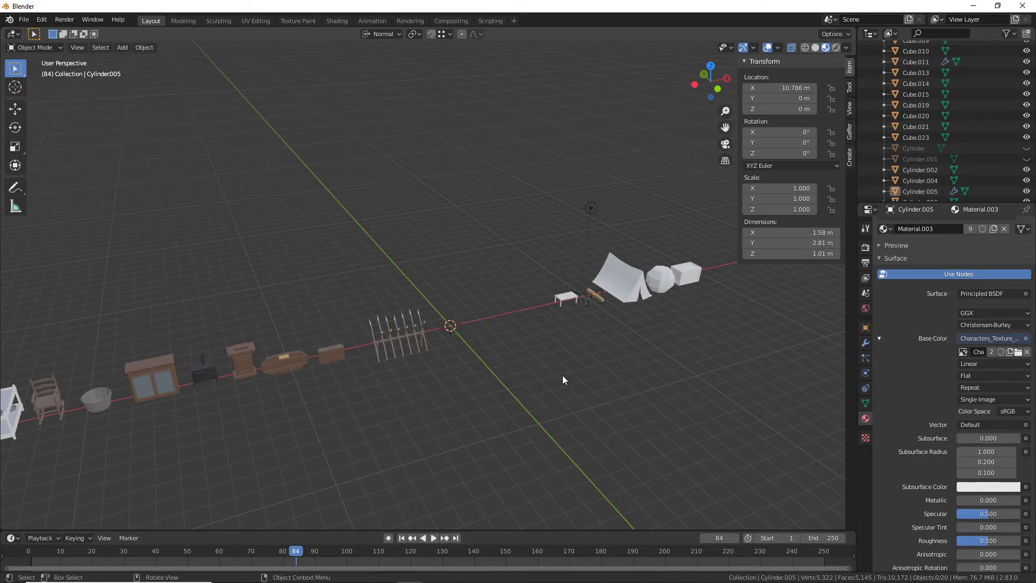
scroll(562, 375, "up", 3)
middle_click_drag(557, 383, 497, 365)
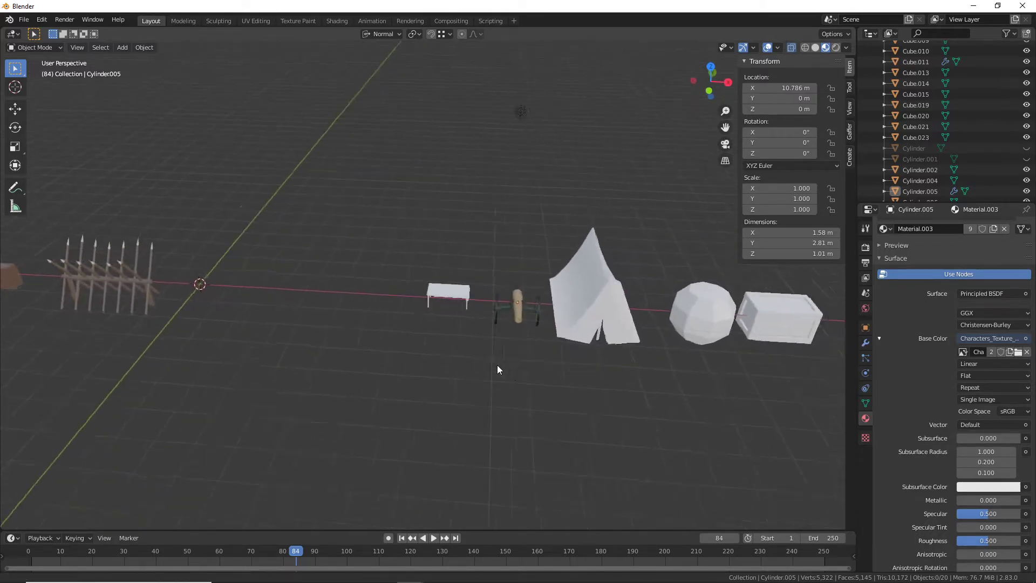
scroll(494, 364, "up", 3)
middle_click_drag(363, 346, 374, 201)
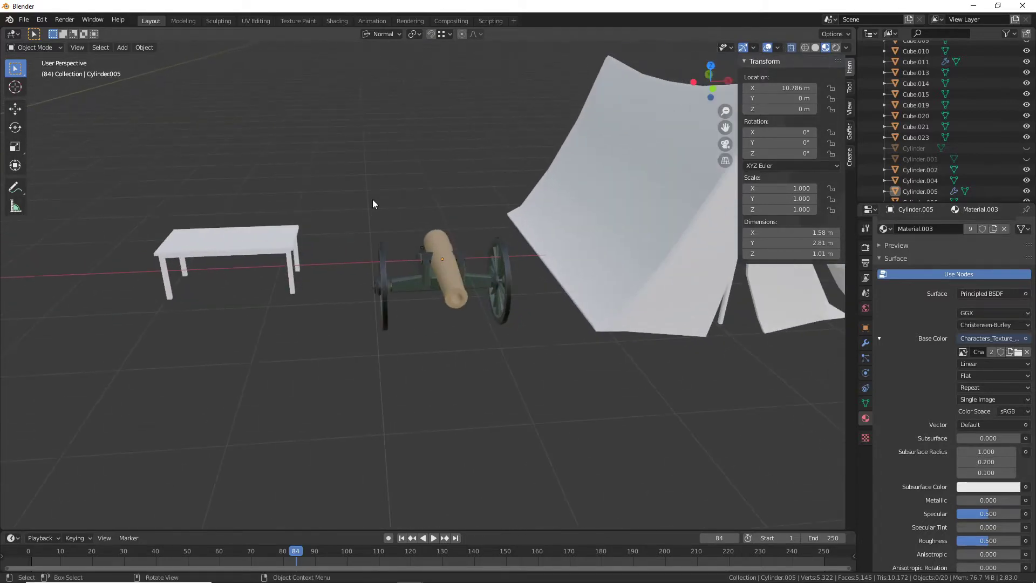
Box-select the four cannon parts with Cylinder.004 active, and show the File > Export formats.
left_click_drag(372, 199, 518, 354)
scroll(521, 363, "up", 2)
left_click(606, 286)
left_click(581, 293, "shift")
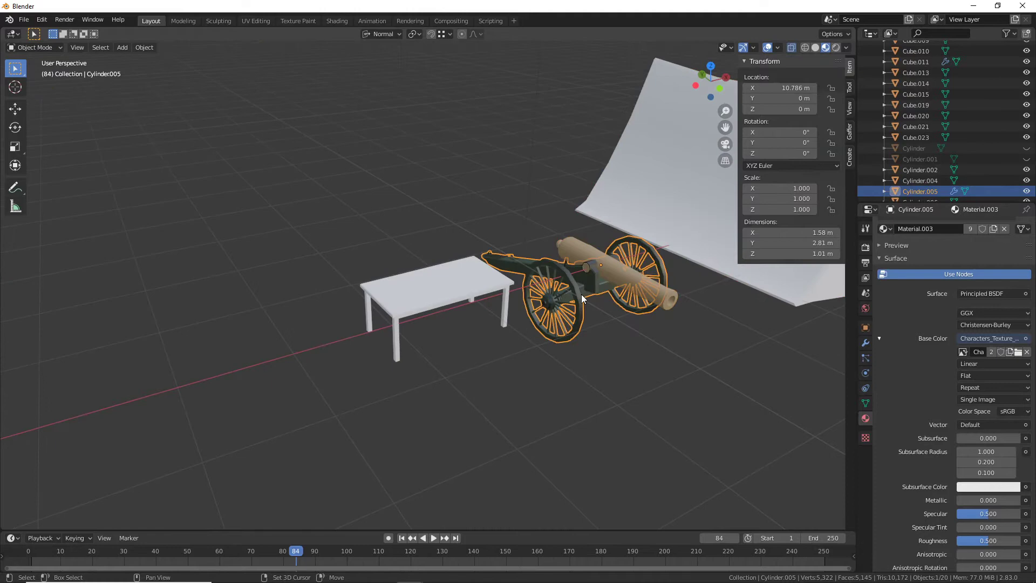
left_click(601, 319, "shift")
middle_click_drag(600, 319, 527, 426)
right_click(572, 308)
left_click(25, 20)
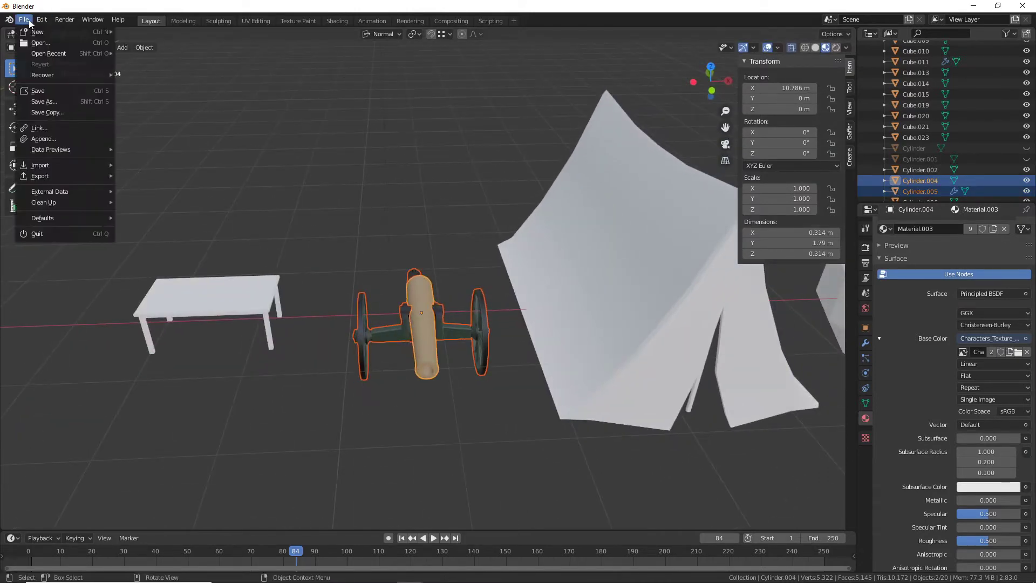
mouse_move(63, 176)
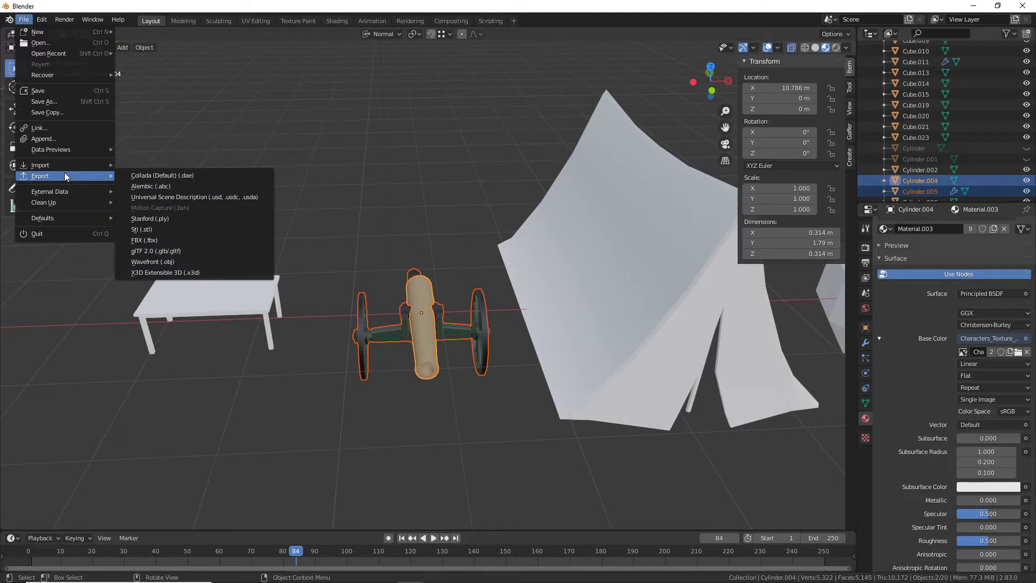
Start an FBX export and browse to the Desktop.
left_click(207, 239)
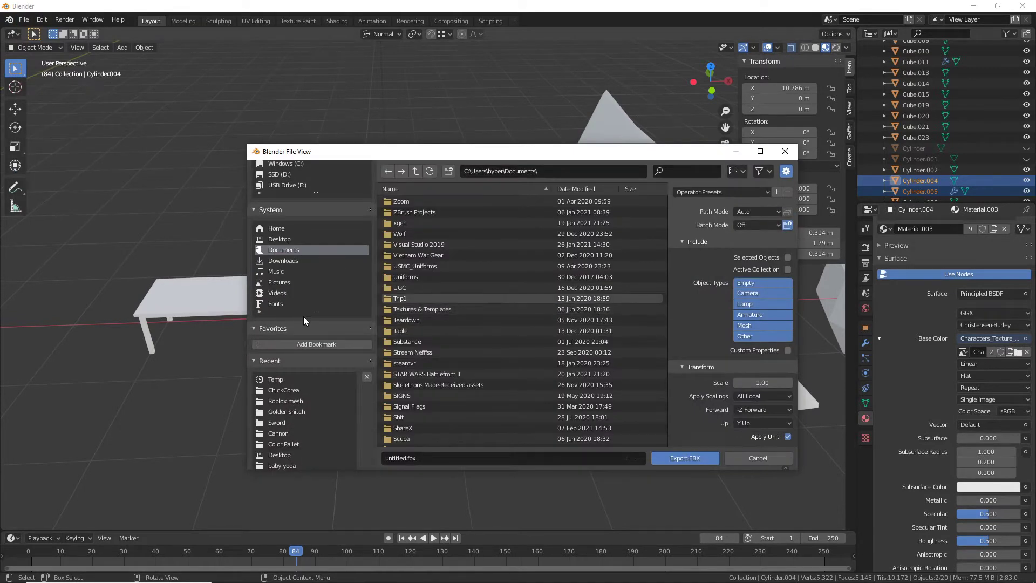
scroll(303, 318, "up", 2)
left_click(309, 261)
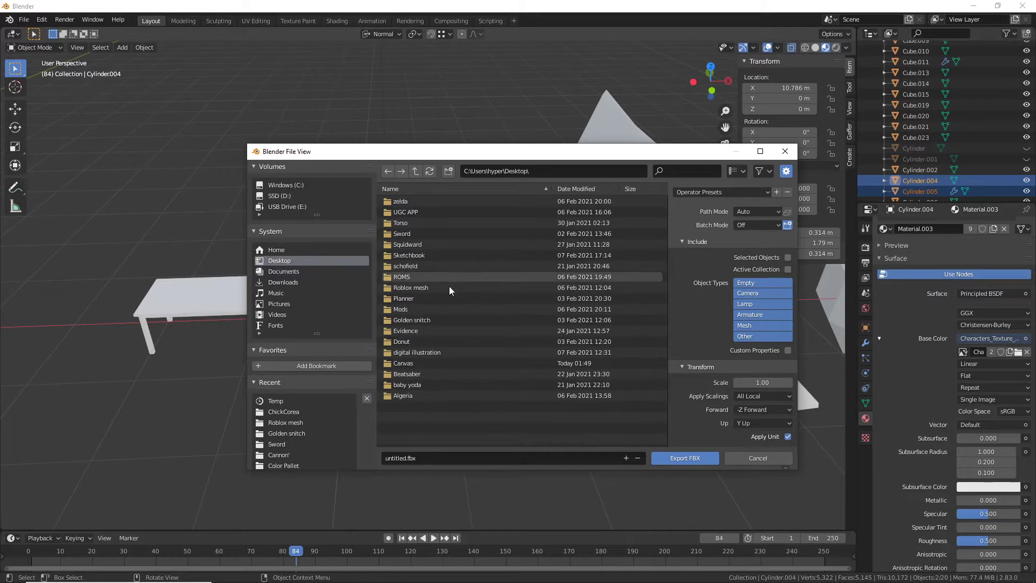
Create a new Desktop folder named 'Tutorial' and open it.
right_click(496, 415)
left_click(474, 409)
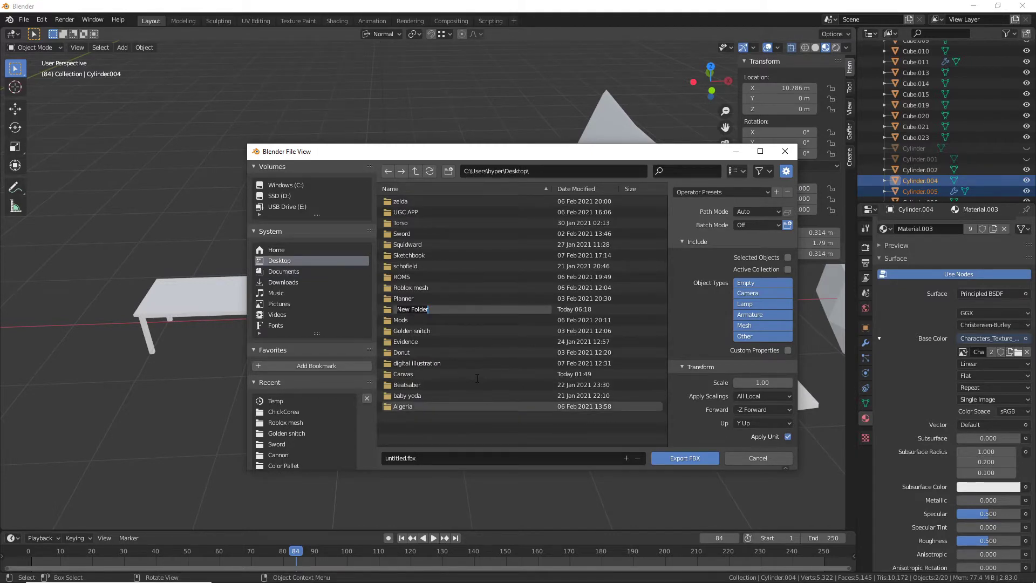
key("BackSpace")
type("Tutorial")
key("Return")
double_click(461, 223)
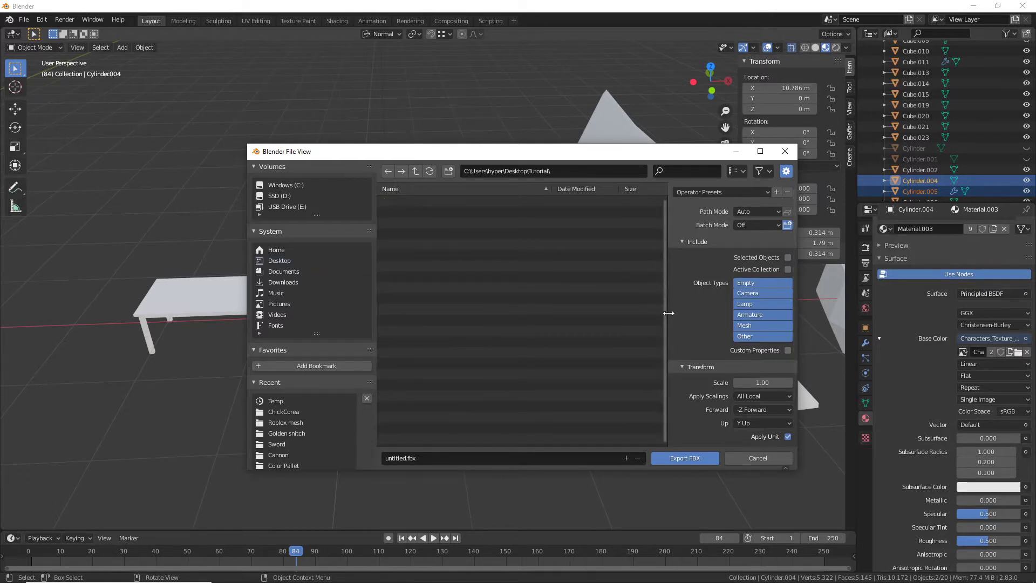
Limit the FBX export to Selected Objects and set its scale to 0.01.
left_click(788, 258)
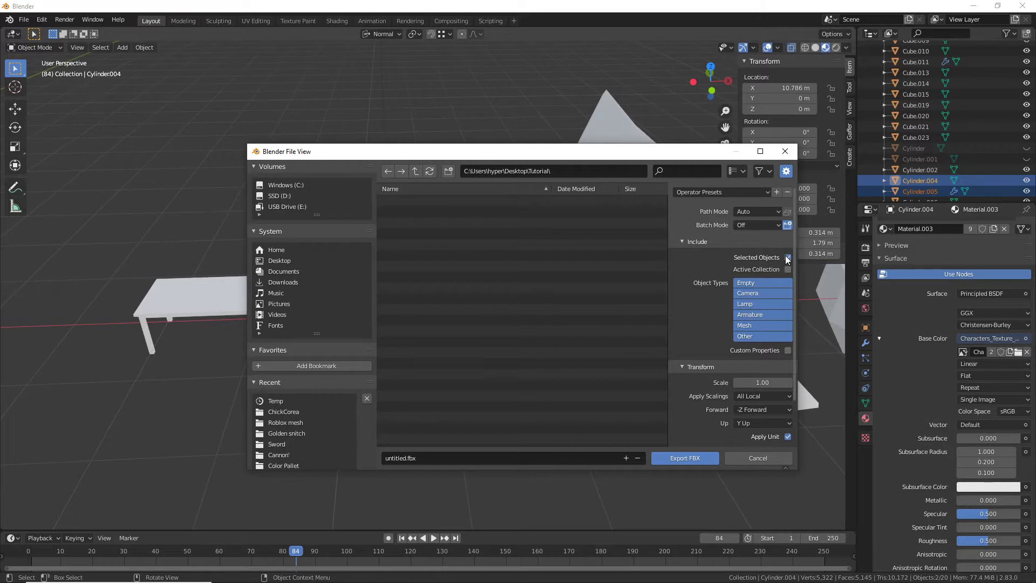
left_click_drag(616, 147, 212, 348)
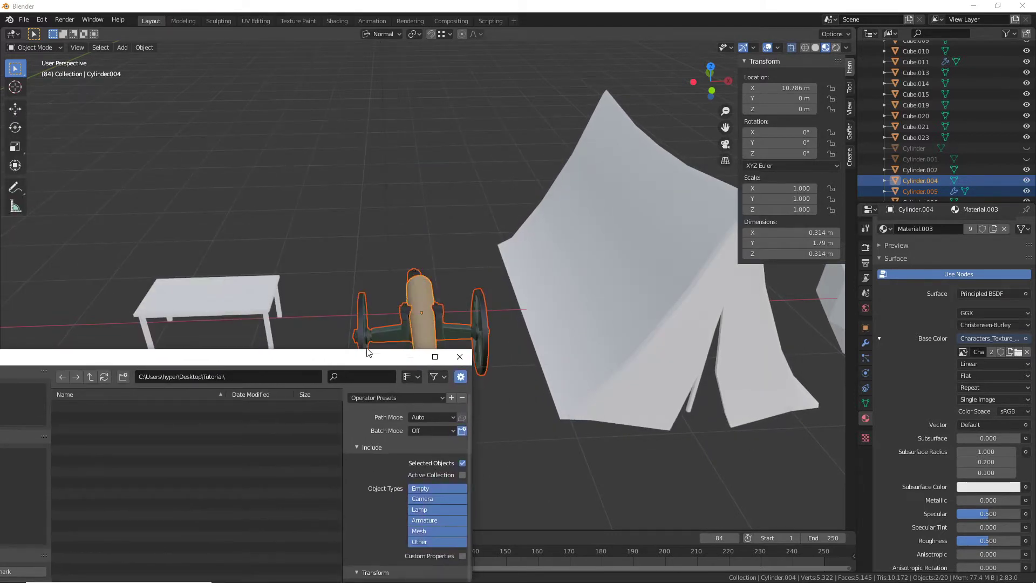
left_click_drag(402, 357, 602, 121)
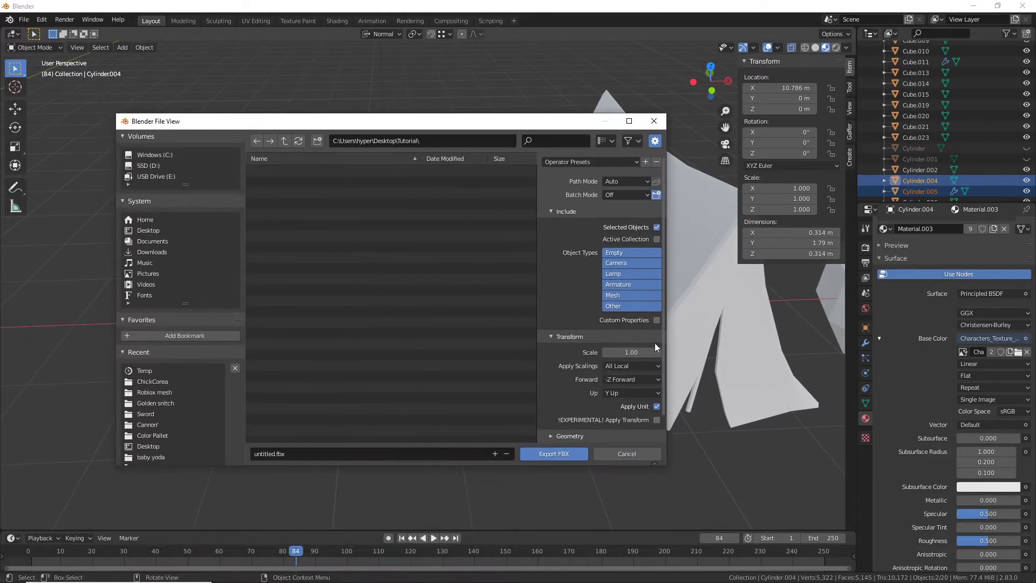
scroll(660, 381, "down", 2)
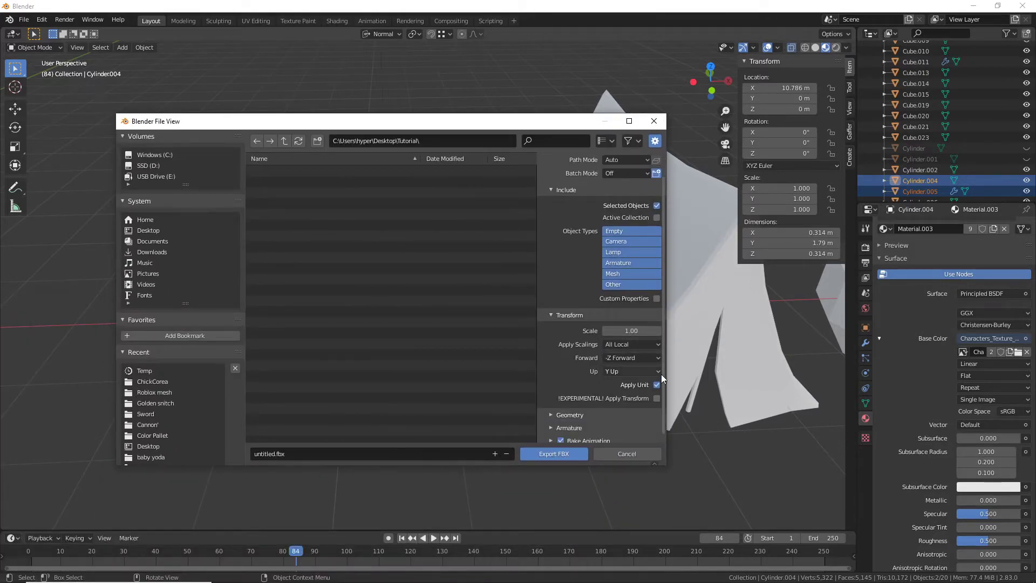
left_click(627, 329)
type("0.01")
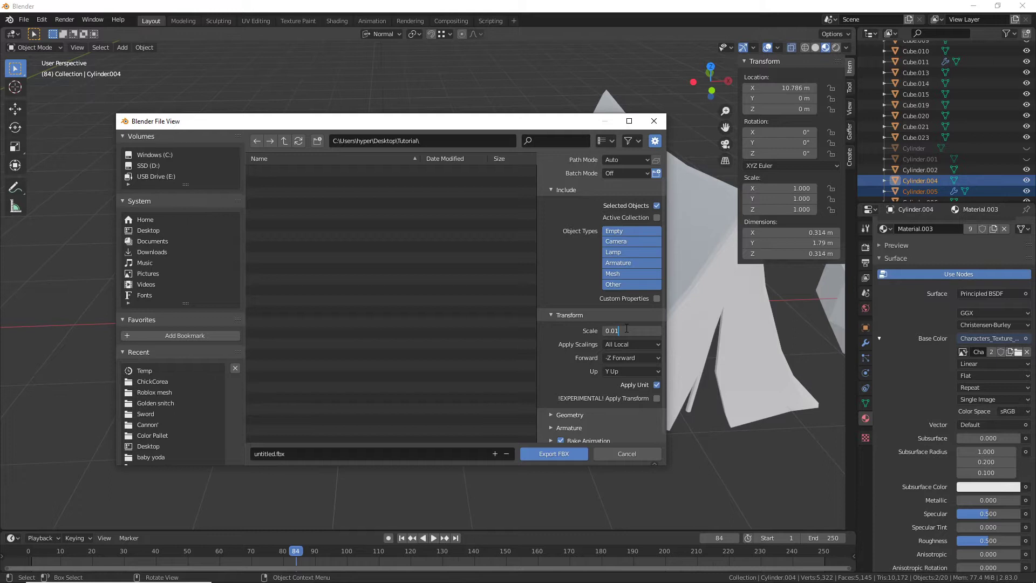
key("Return")
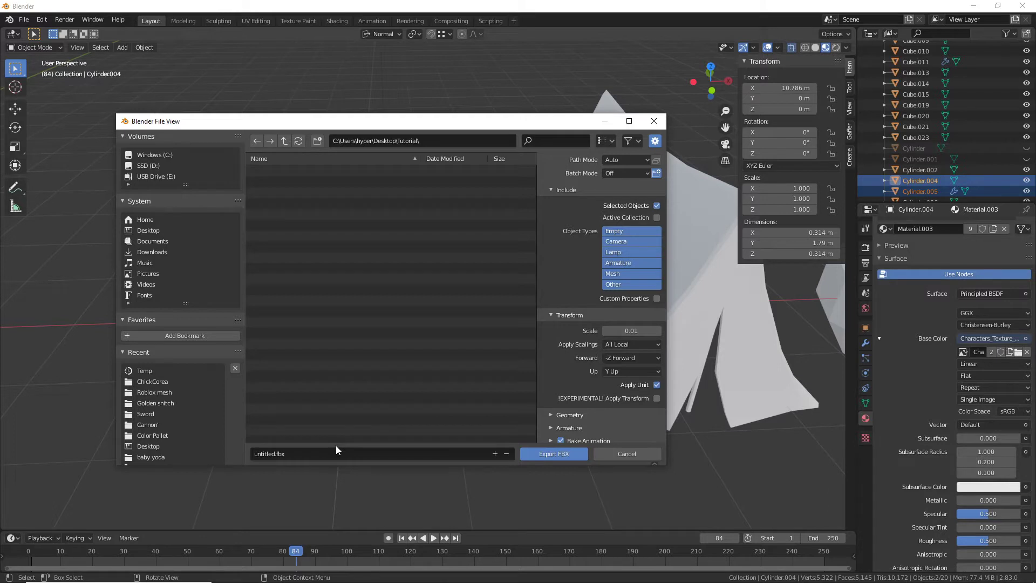
Name the file Cannon.fbx and export it.
left_click(356, 452)
type("Cannon")
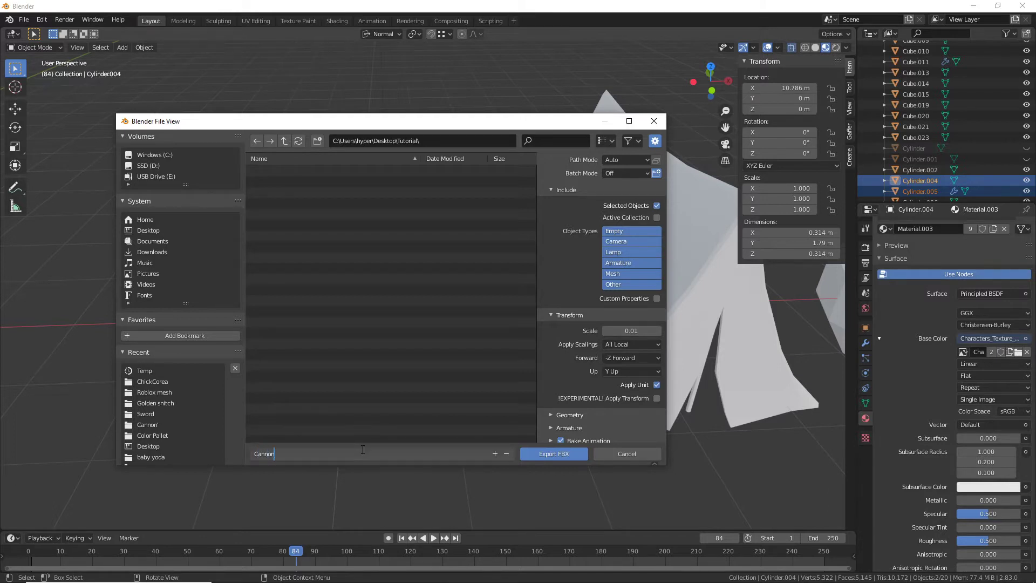
key("Return")
scroll(603, 403, "down", 1)
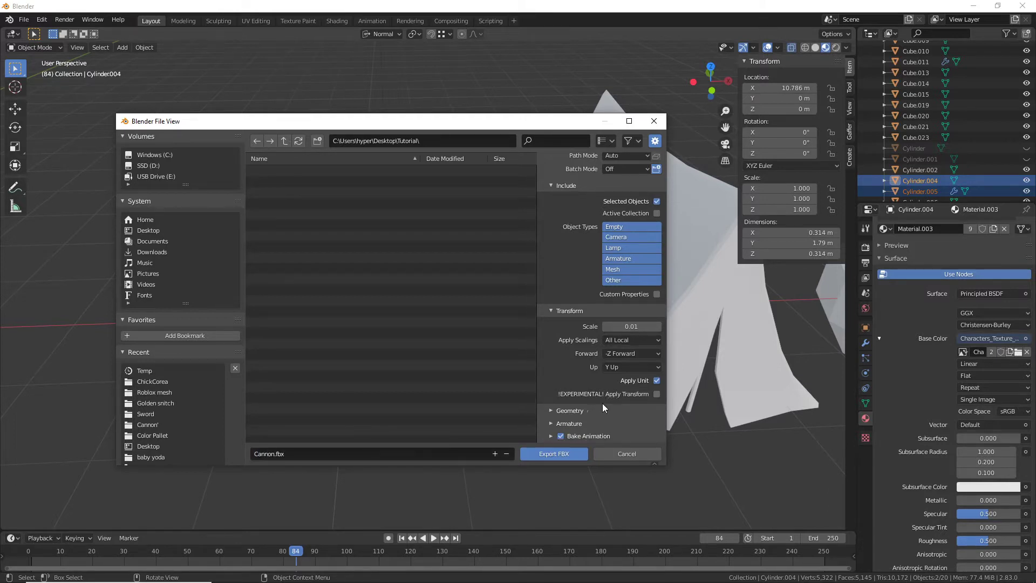
left_click(574, 453)
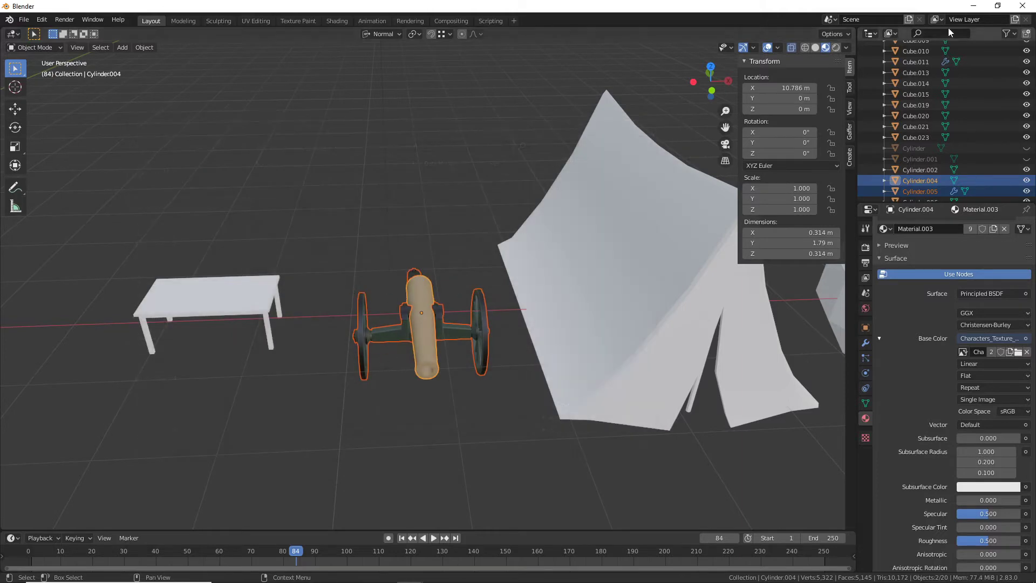
Minimize both Blender windows, maximize Roblox Studio and open the Asset Manager panel.
left_click(976, 5)
left_click(977, 6)
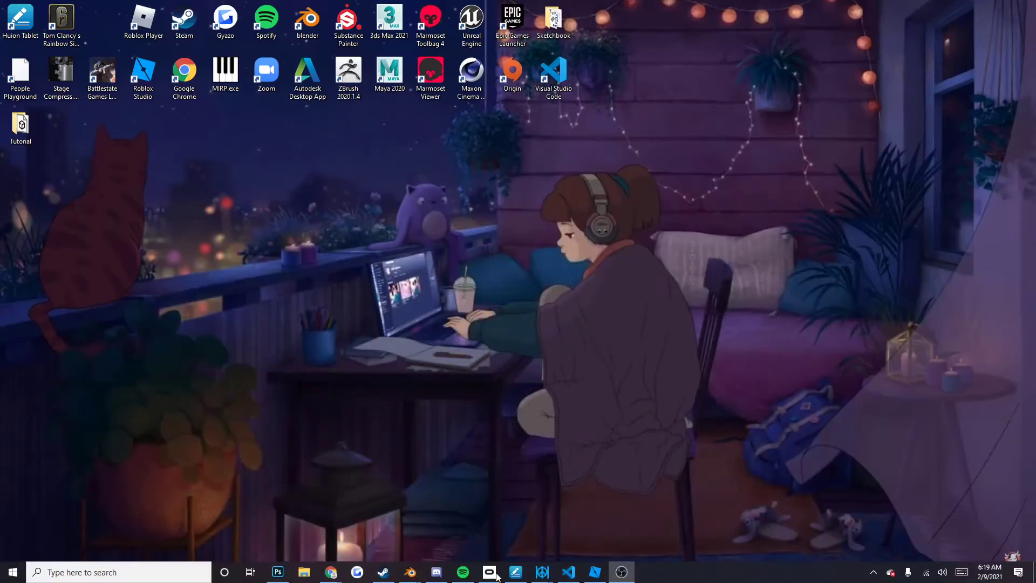
left_click(595, 572)
left_click(901, 72)
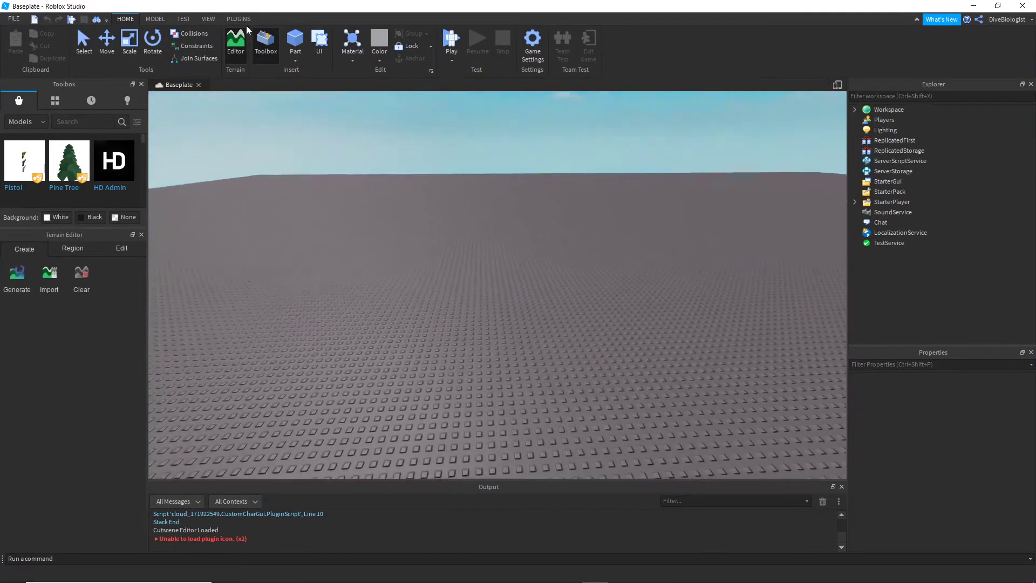
left_click(211, 21)
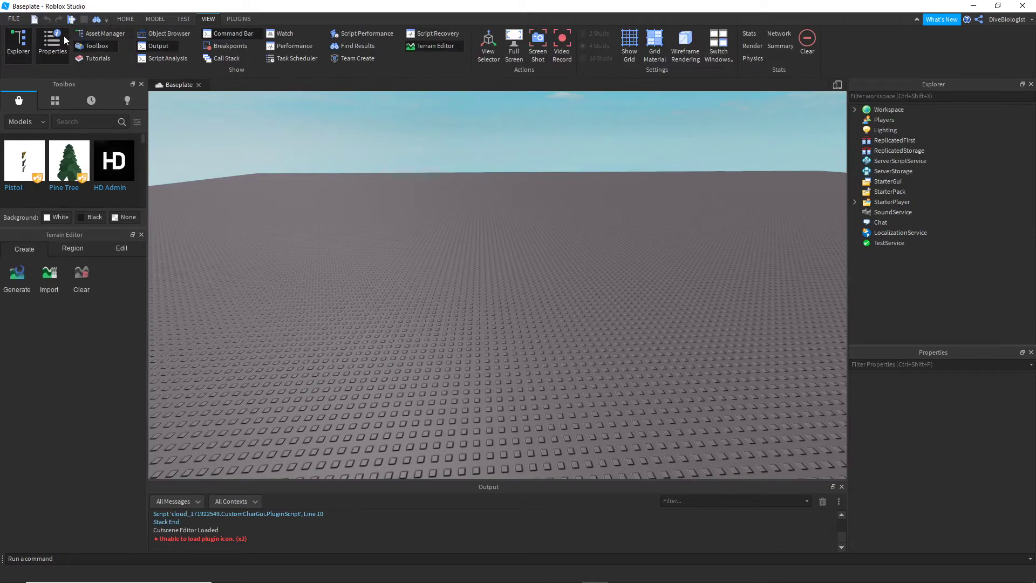
left_click(82, 35)
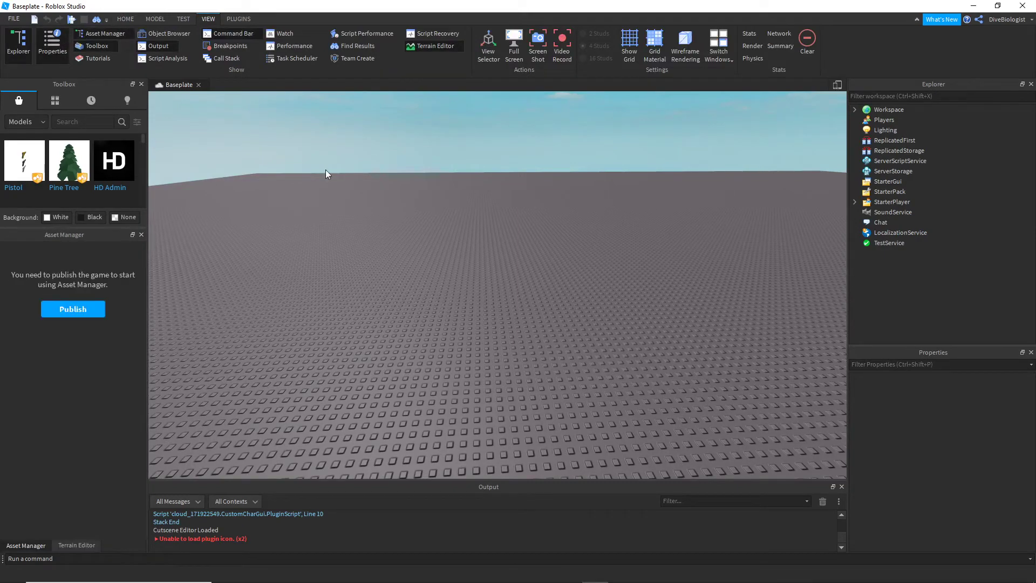
mouse_move(325, 172)
right_mouse_down()
mouse_move(340, 173)
mouse_move(335, 185)
right_mouse_up()
Publish the baseplate place as a new game named 'Tutorial Testing' and dismiss the success message.
left_click(98, 313)
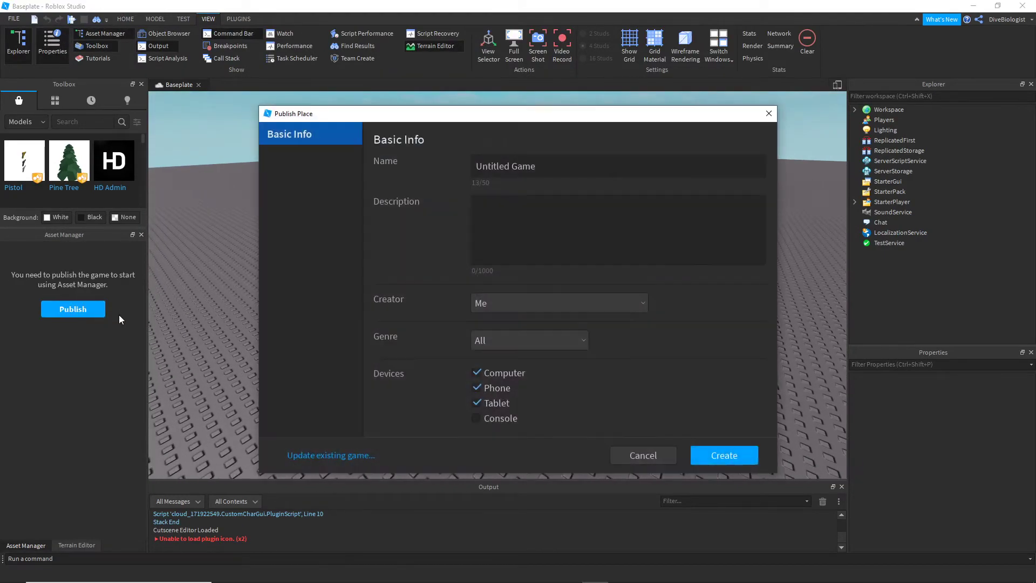
left_click(572, 168)
key("BackSpace")
type("Tut")
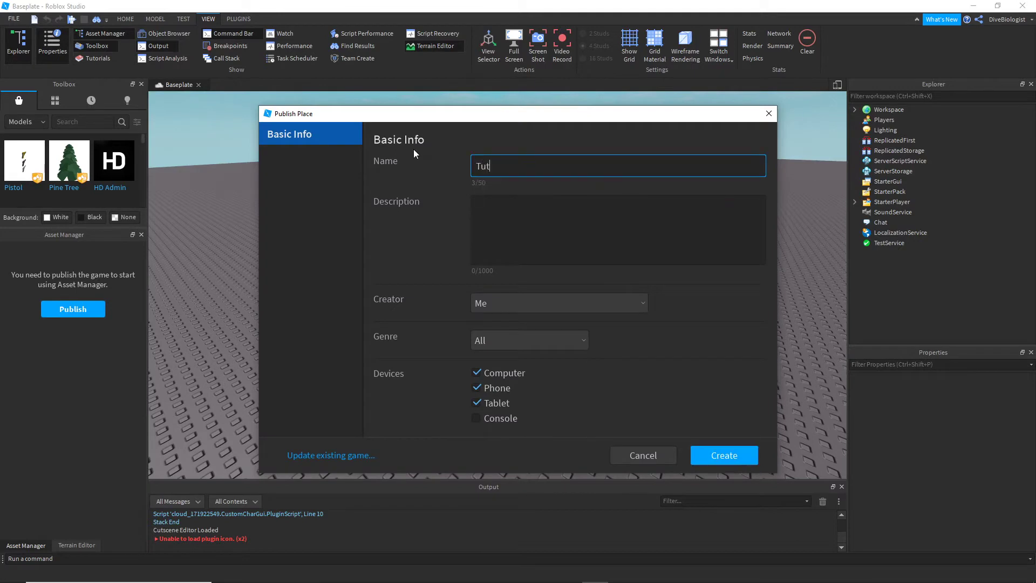
type("orial Testing")
left_click(448, 158)
left_click(749, 461)
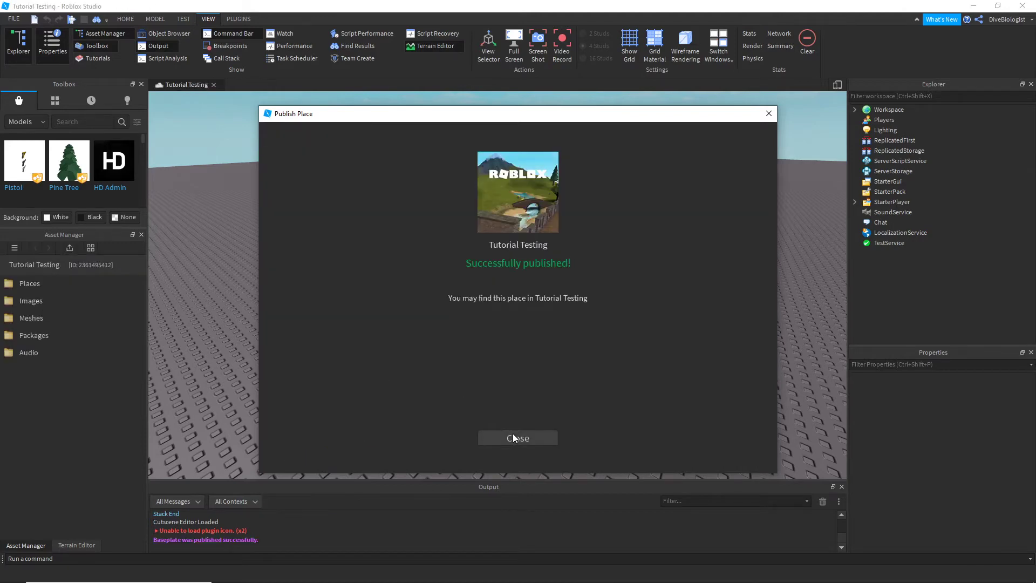
left_click(513, 438)
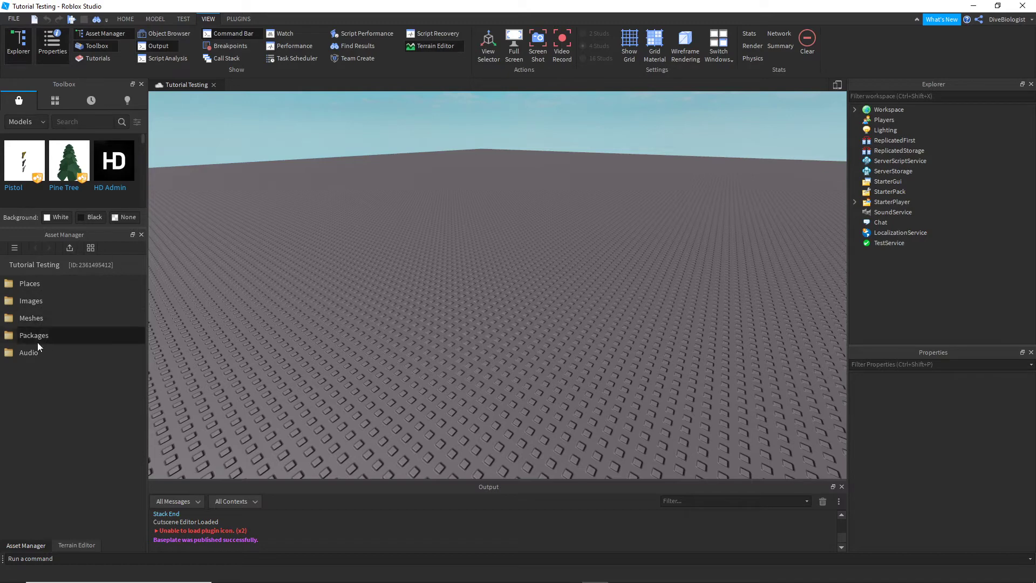
Bulk-import Cannon.fbx from the Desktop's Tutorial folder, found by searching 'tut'.
left_click(69, 248)
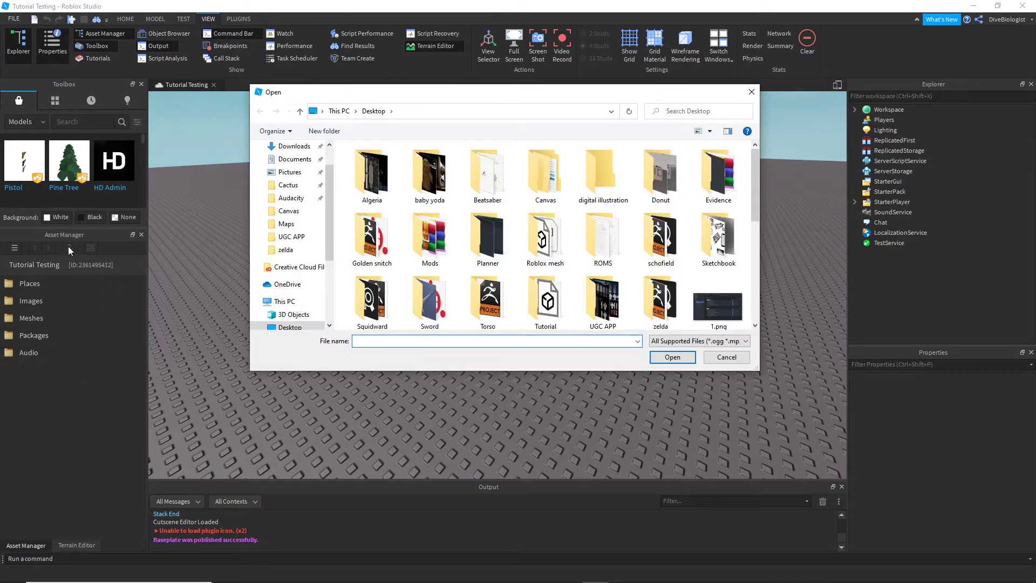
scroll(516, 276, "down", 2)
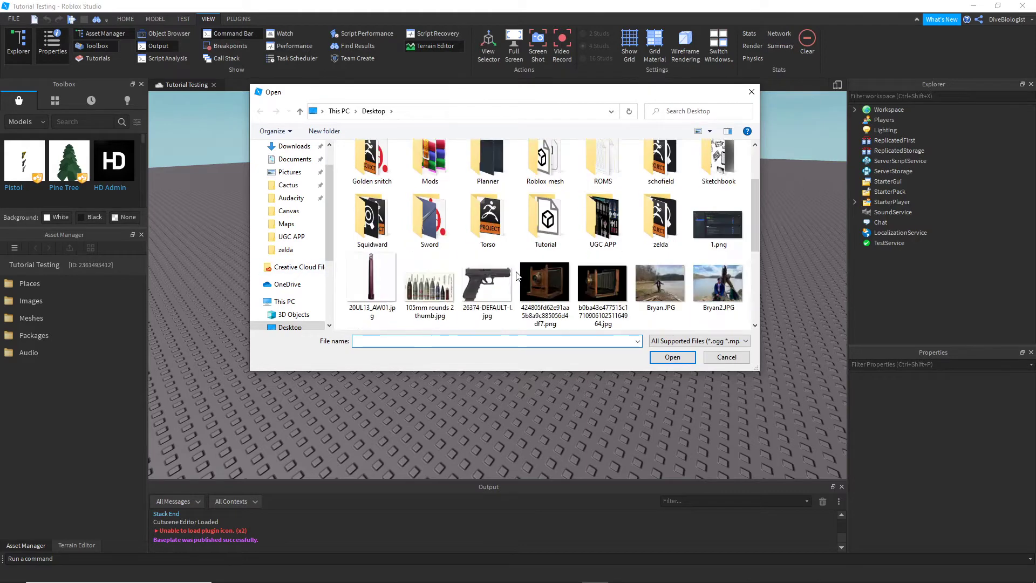
scroll(516, 275, "down", 2)
scroll(566, 253, "up", 5)
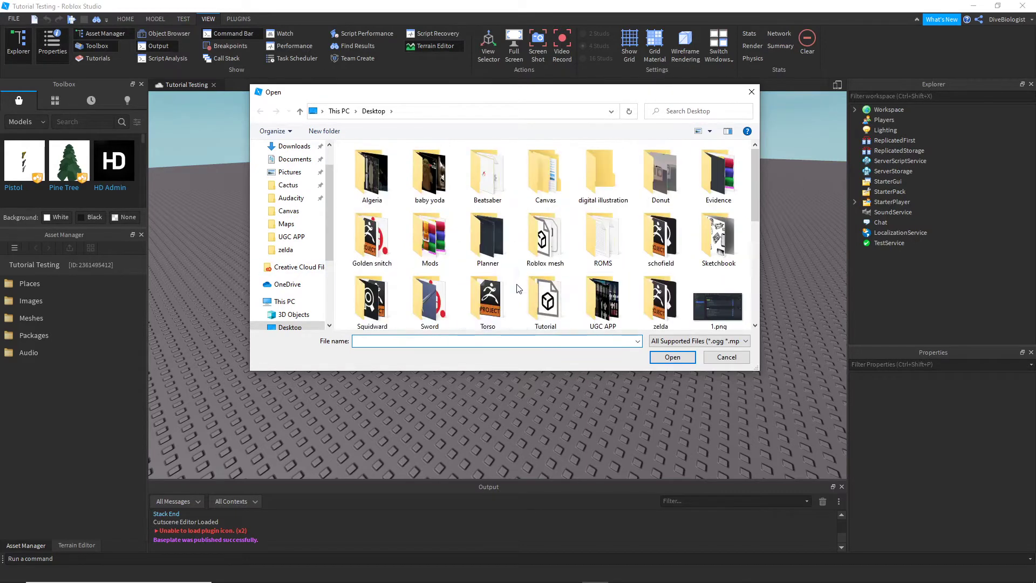
type("t")
left_click(683, 112)
type("tut")
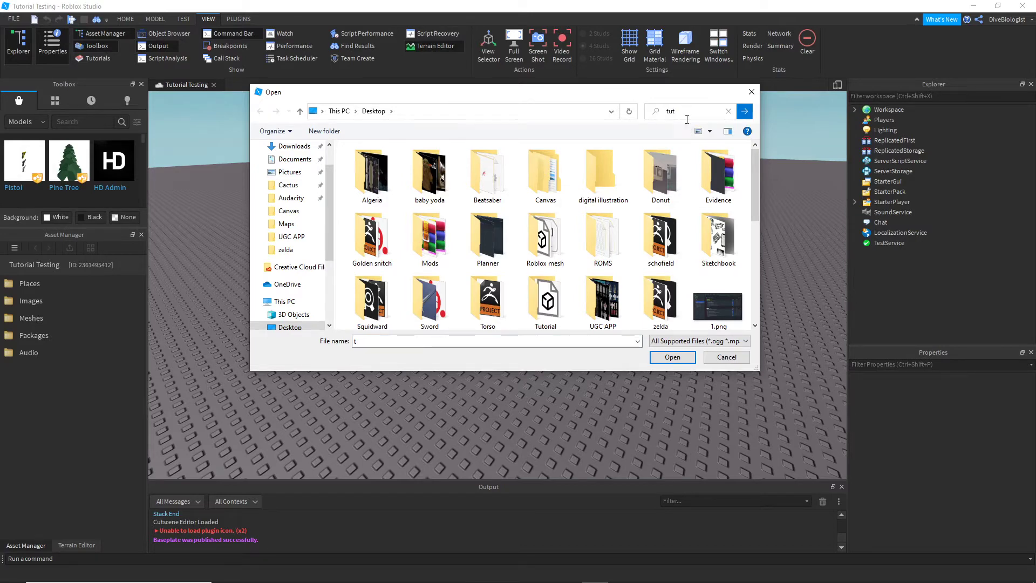
scroll(520, 276, "down", 4)
scroll(521, 281, "up", 2)
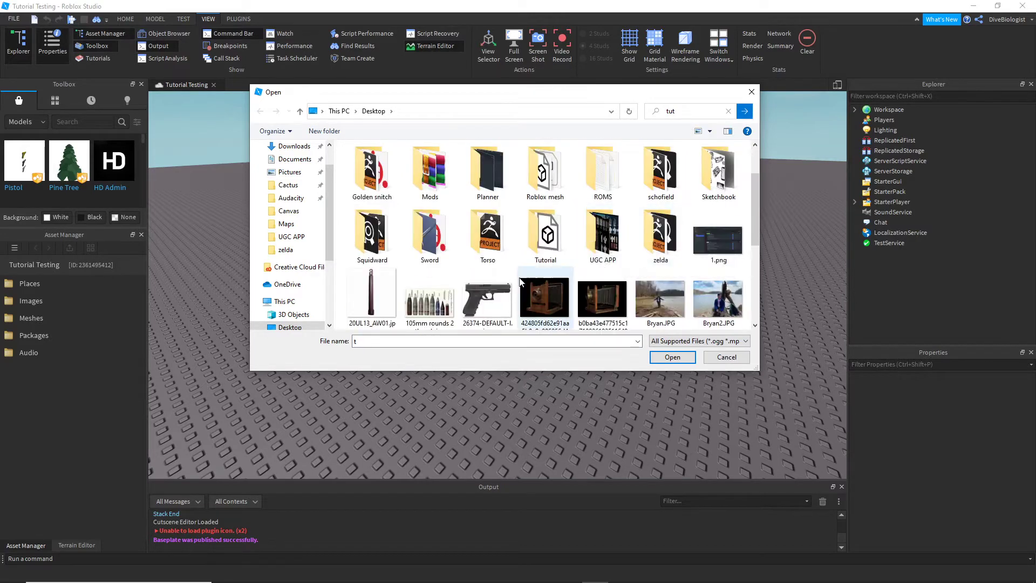
double_click(545, 233)
left_click(396, 163)
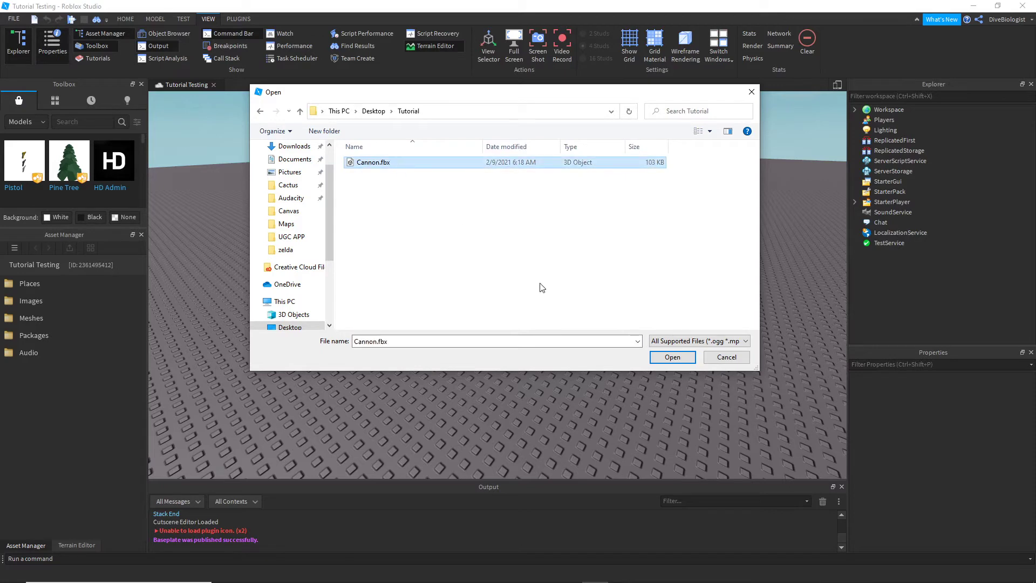
left_click(669, 357)
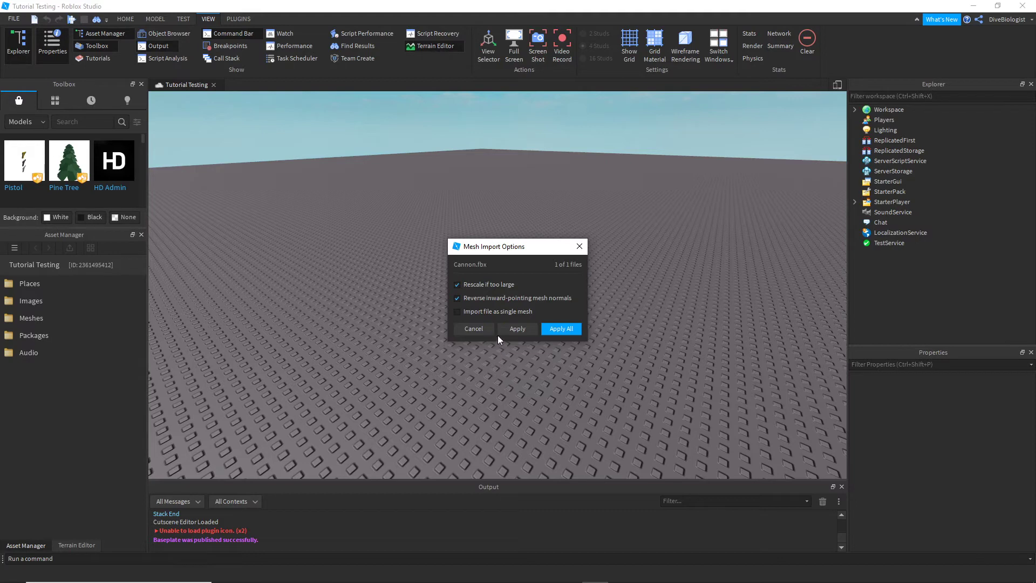
Uncheck 'Rescale if too large' and apply the import options to all files.
left_click(498, 290)
left_click(574, 329)
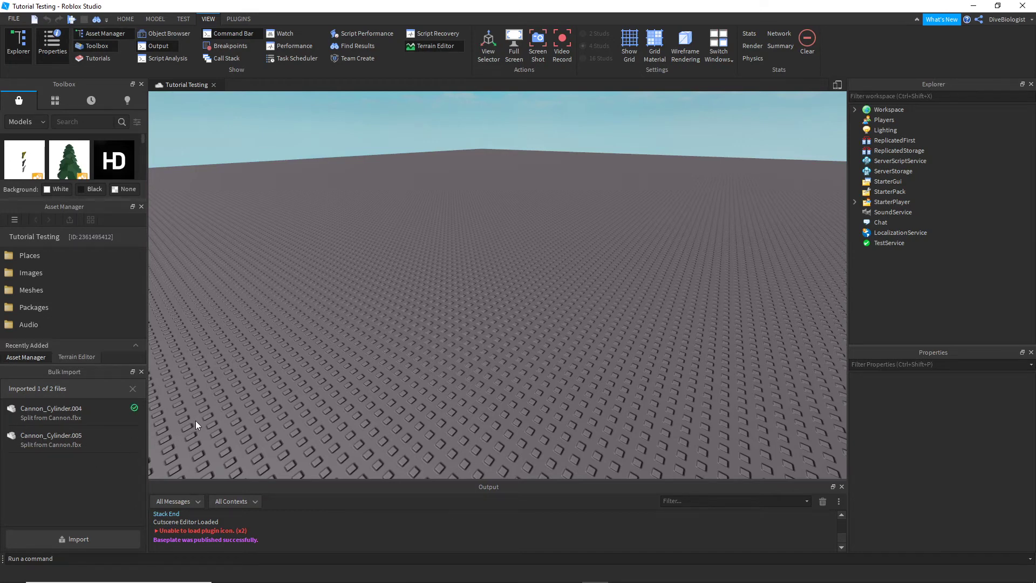
Select Cannon_Cylinder.004 and Cannon_Cylinder.005 in Recently Added and choose Insert With Location.
right_click_drag(195, 420, 195, 420)
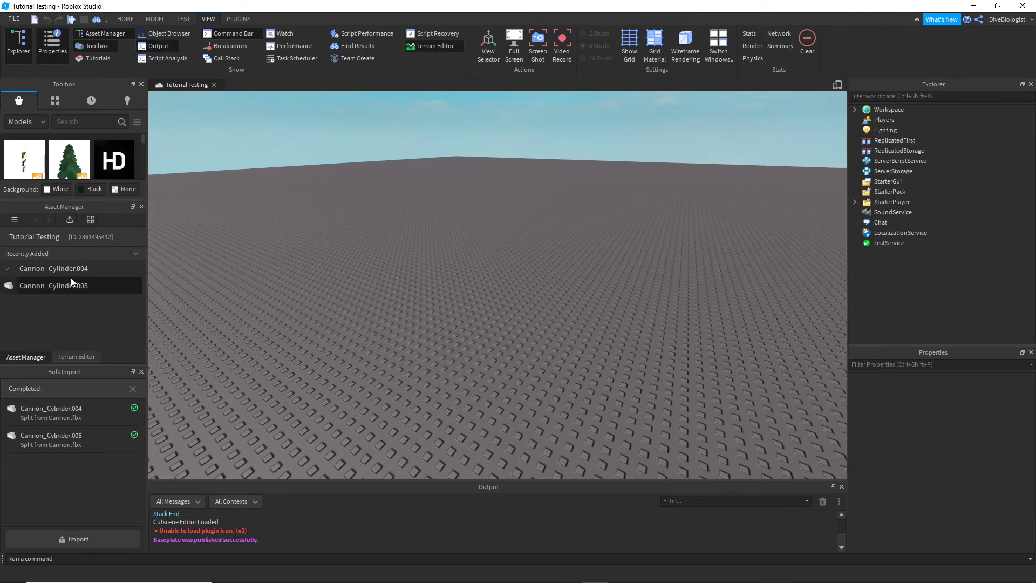
right_click_drag(385, 315, 386, 316)
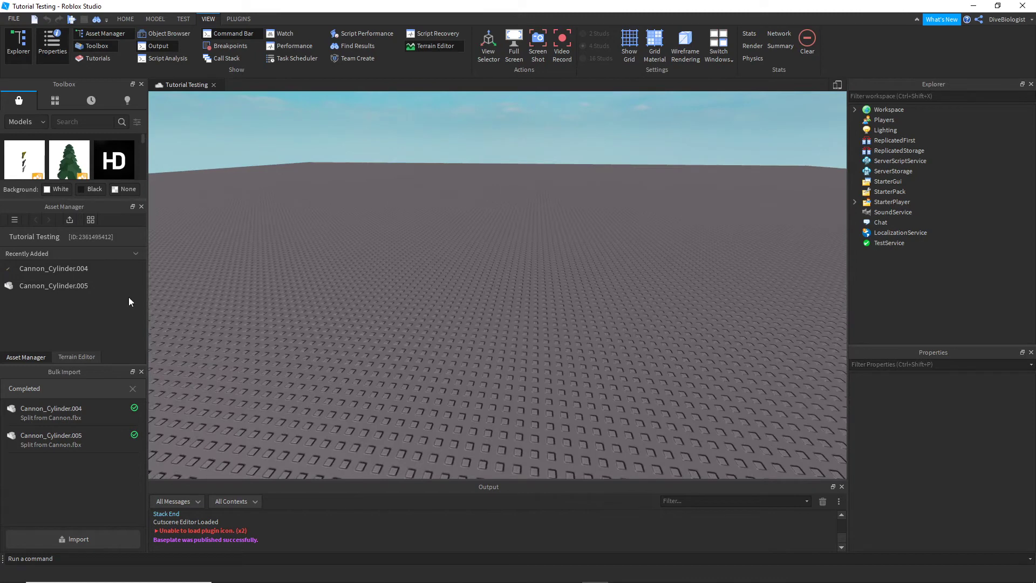
left_click(95, 290)
left_click(89, 270, "shift")
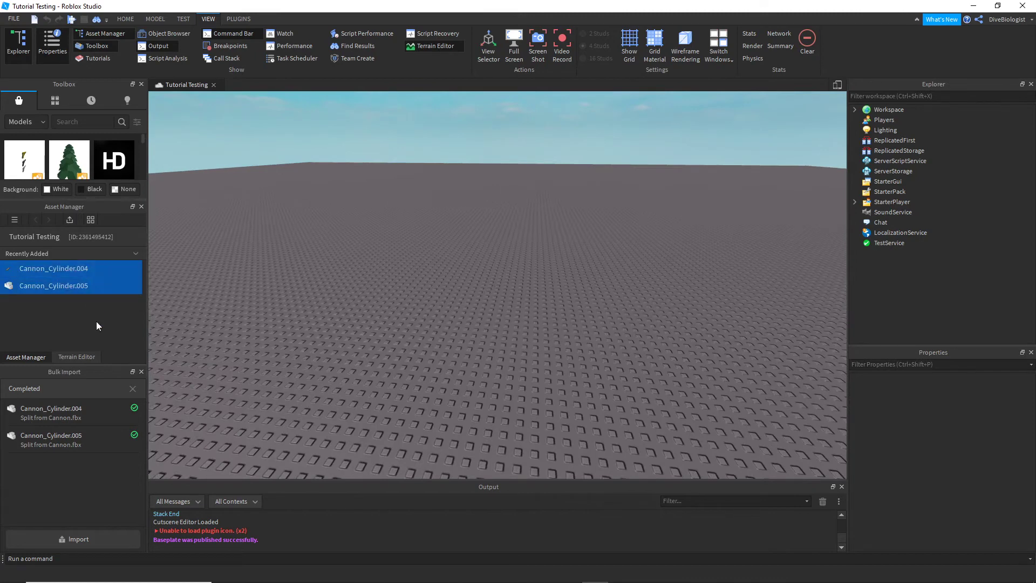
right_click(86, 265)
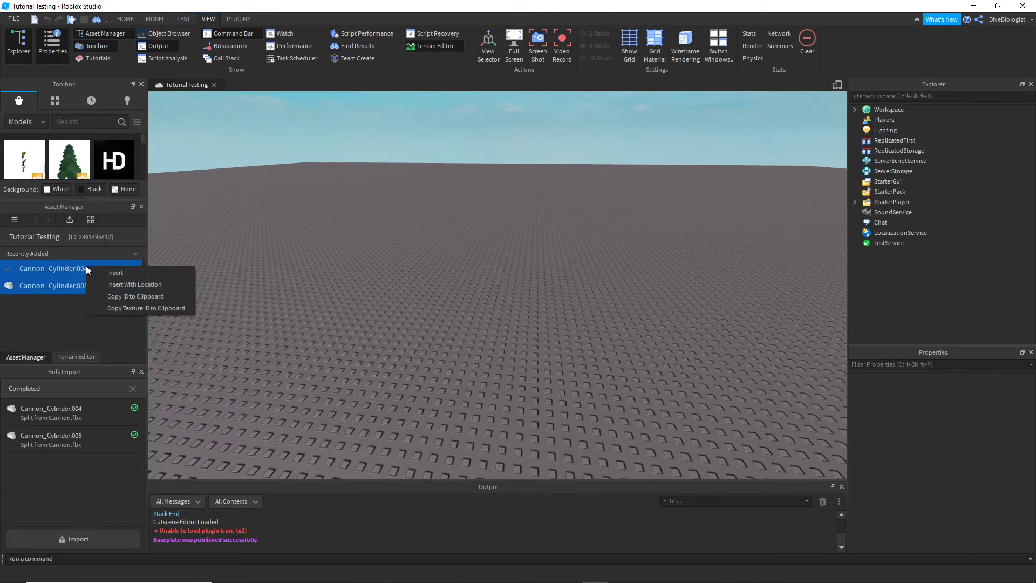
left_click(130, 284)
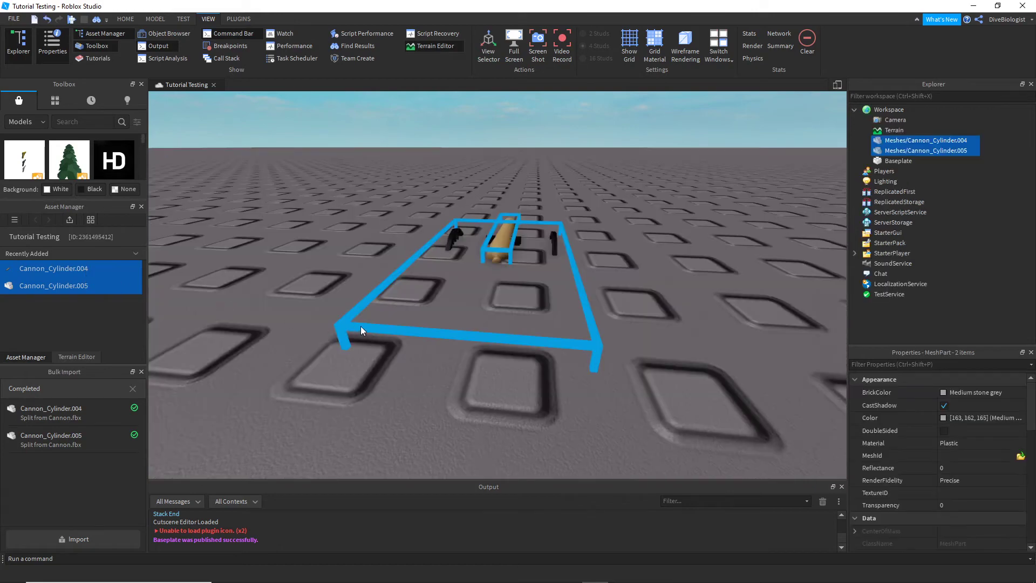
Switch to the Move tool and frame both cannon meshes in view.
left_click(125, 19)
left_click(106, 43)
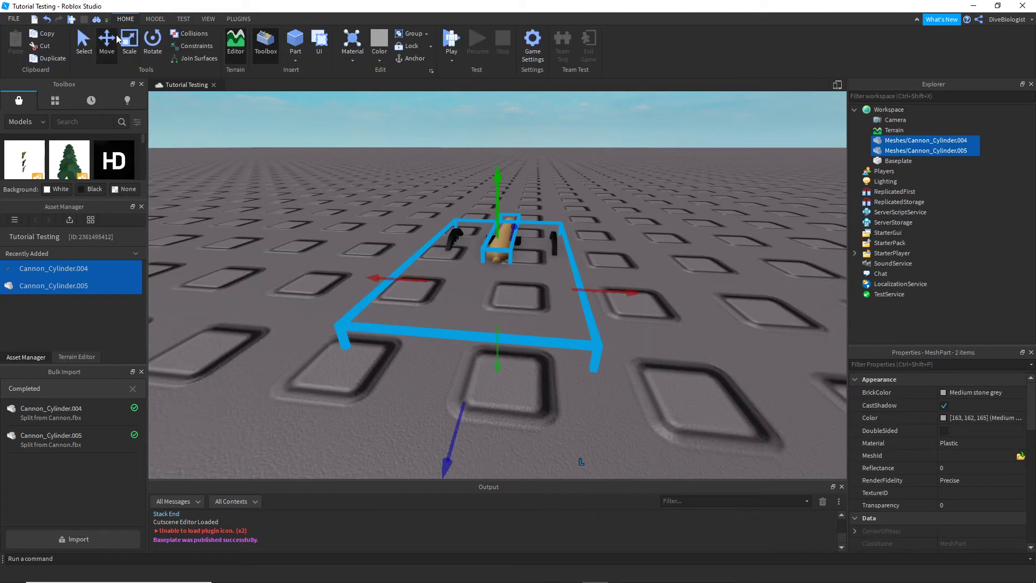
scroll(509, 251, "up", 5)
scroll(555, 303, "down", 5)
left_click(622, 313)
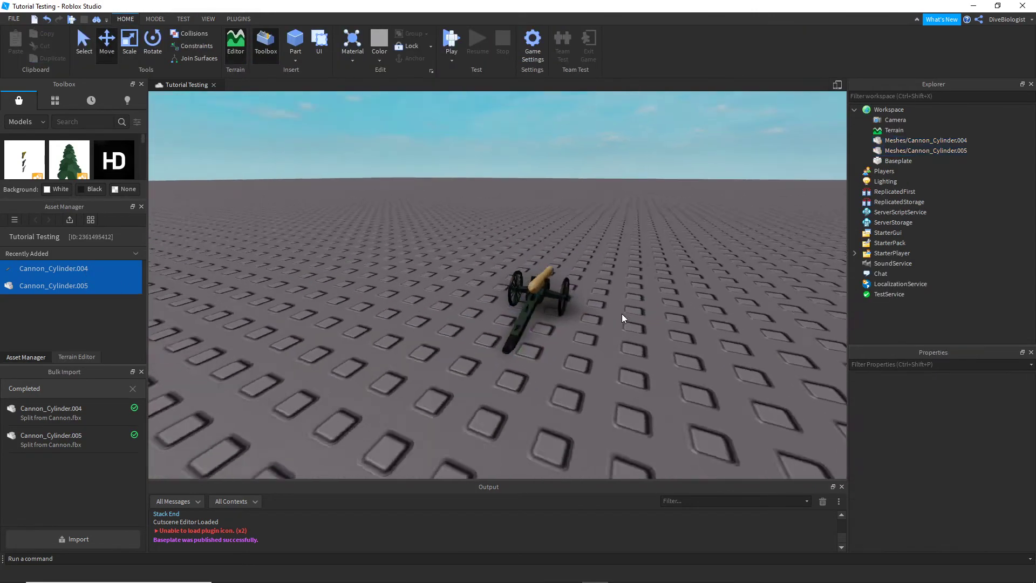
scroll(622, 313, "up", 4)
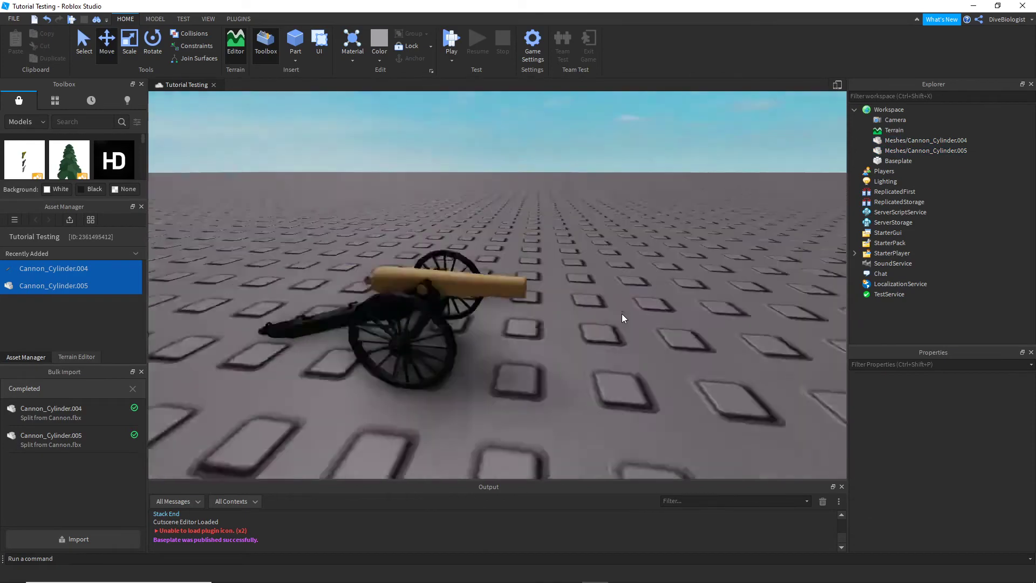
scroll(621, 313, "down", 3)
right_click_drag(621, 313, 382, 176)
left_click_drag(378, 177, 652, 302)
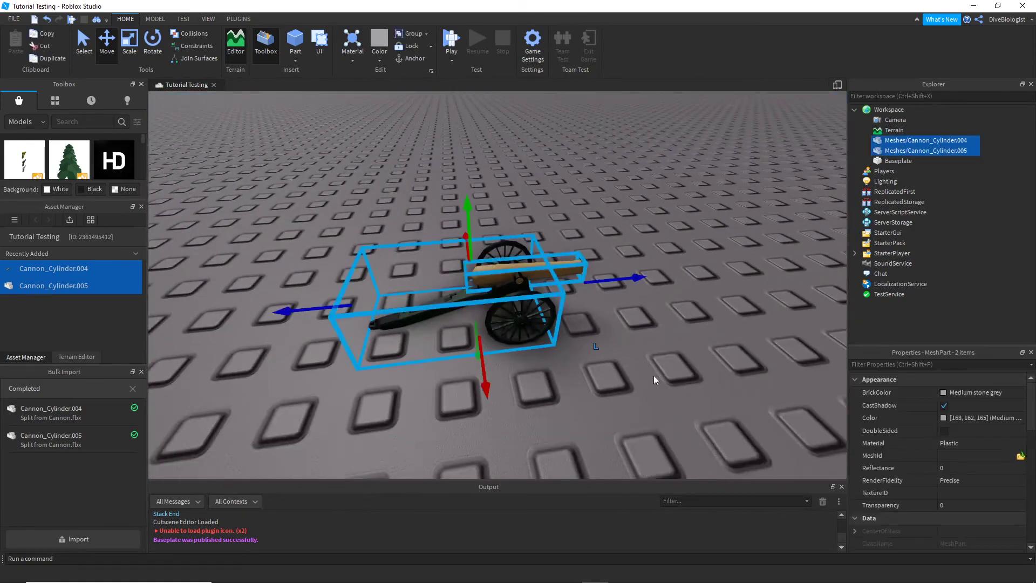
scroll(653, 302, "down", 3)
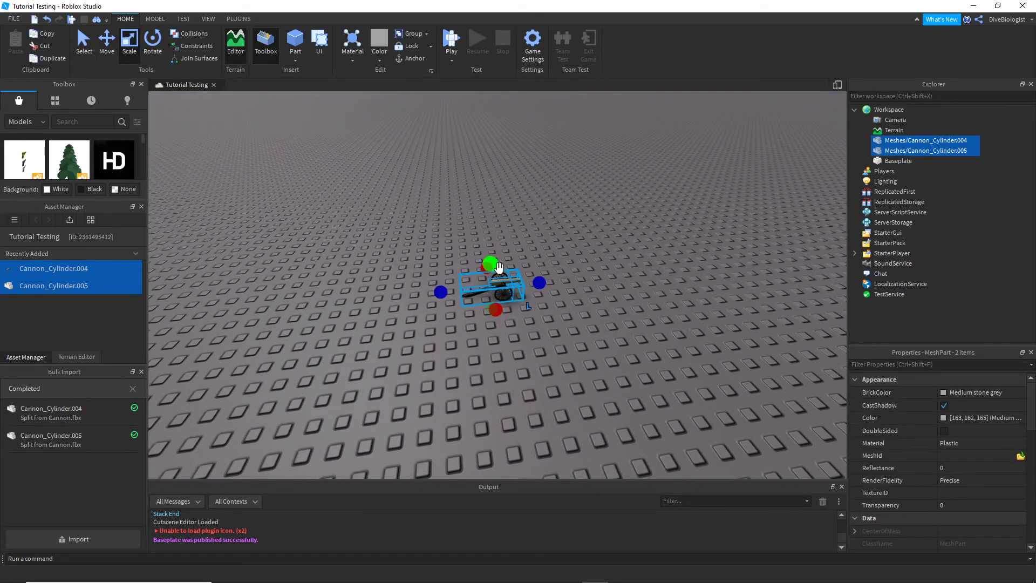
key("f")
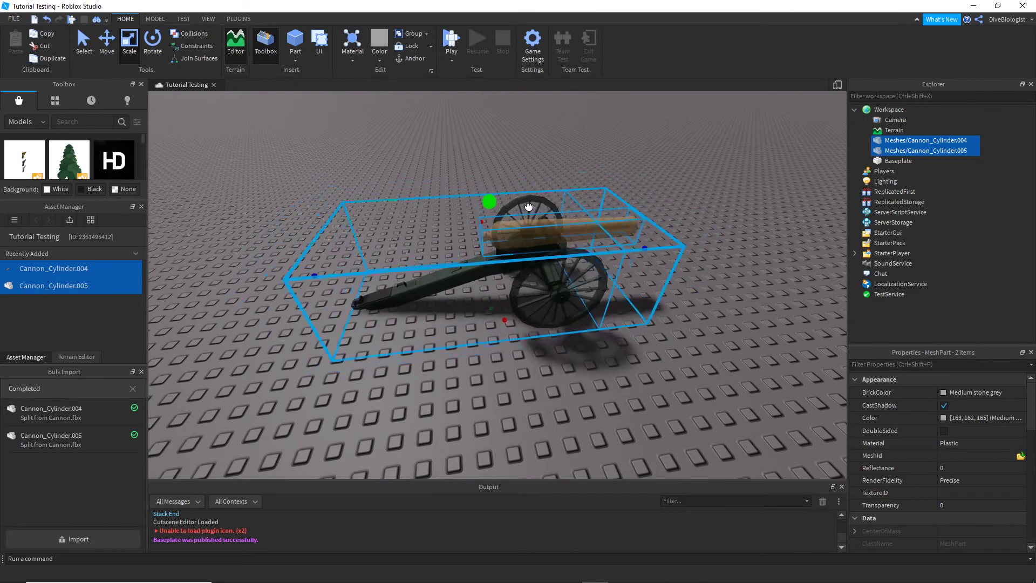
Reframe the whole cannon and orbit to look down the barrel from the front.
left_click(544, 204)
right_click_drag(544, 204, 545, 215)
scroll(545, 216, "up", 6)
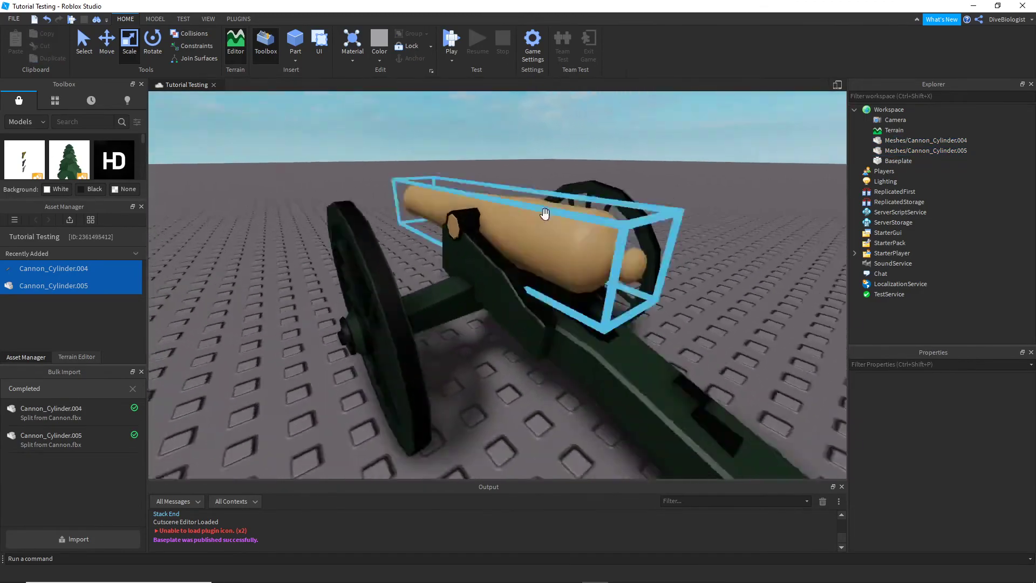
left_click(541, 222)
key("f")
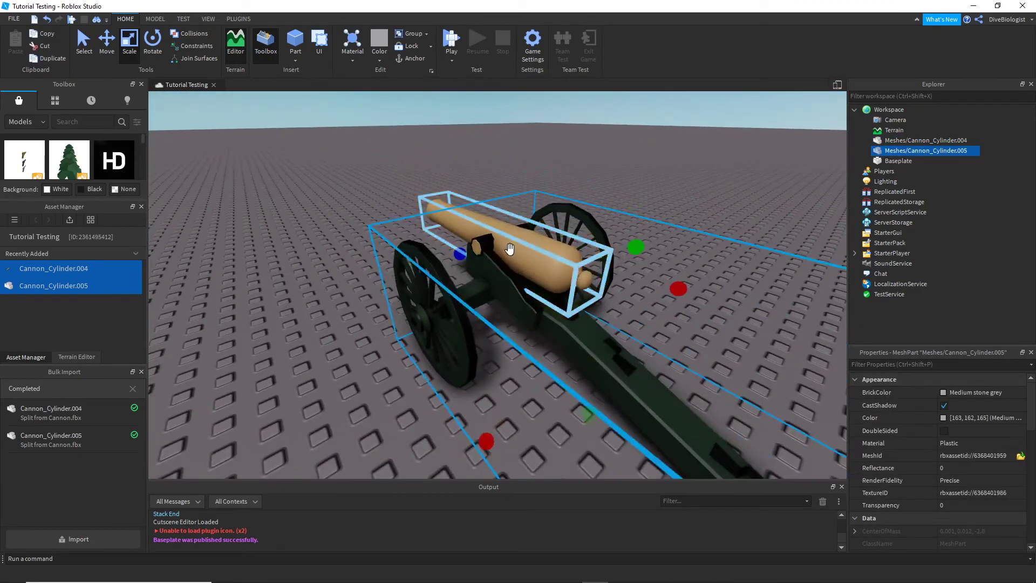
right_click_drag(509, 247, 511, 247)
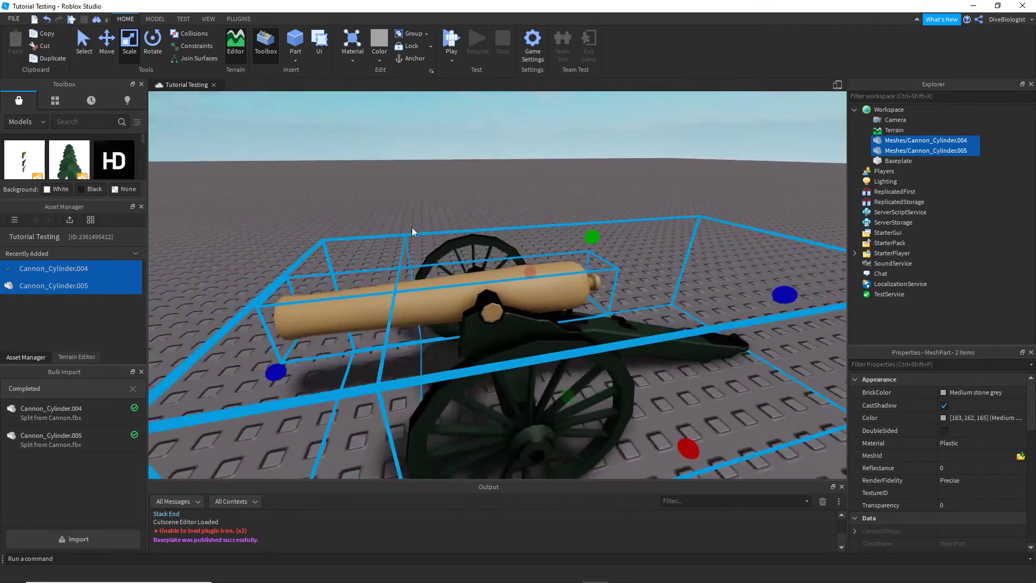
scroll(412, 228, "up", 3)
right_click_drag(405, 226, 514, 244)
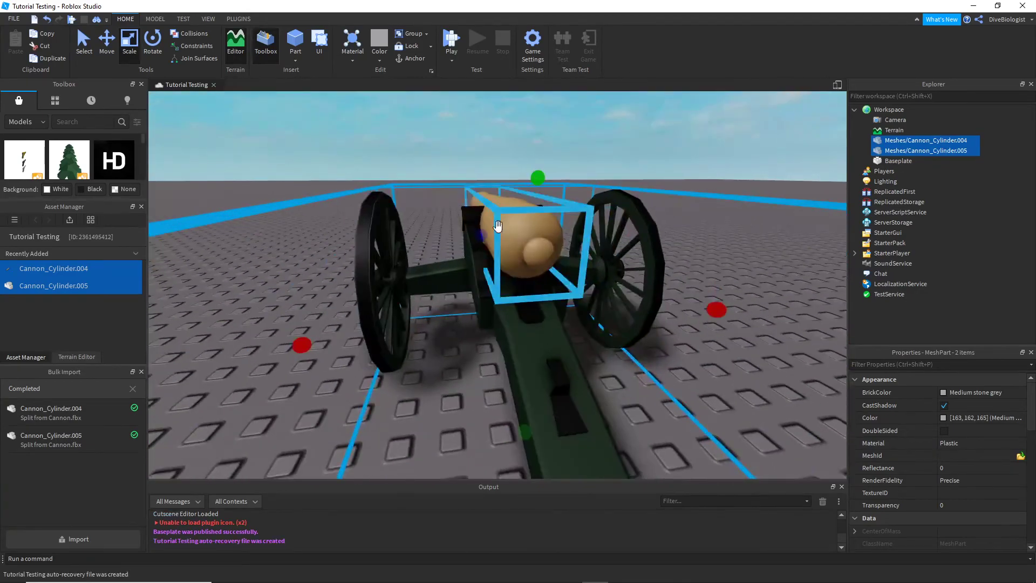
Drag the barrel Cannon_Cylinder.004 onto the baseplate and rotate it 90° with Ctrl+R.
left_click_drag(498, 225, 594, 243)
right_click_drag(594, 242, 495, 319)
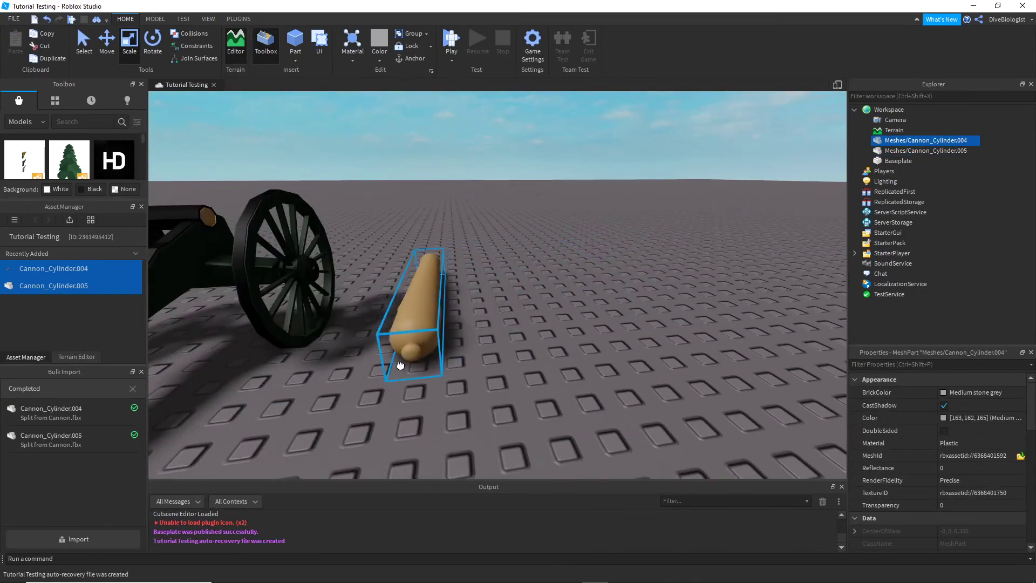
key("ctrl+r")
left_click(652, 377)
right_click_drag(652, 376, 651, 377)
scroll(652, 376, "up", 4)
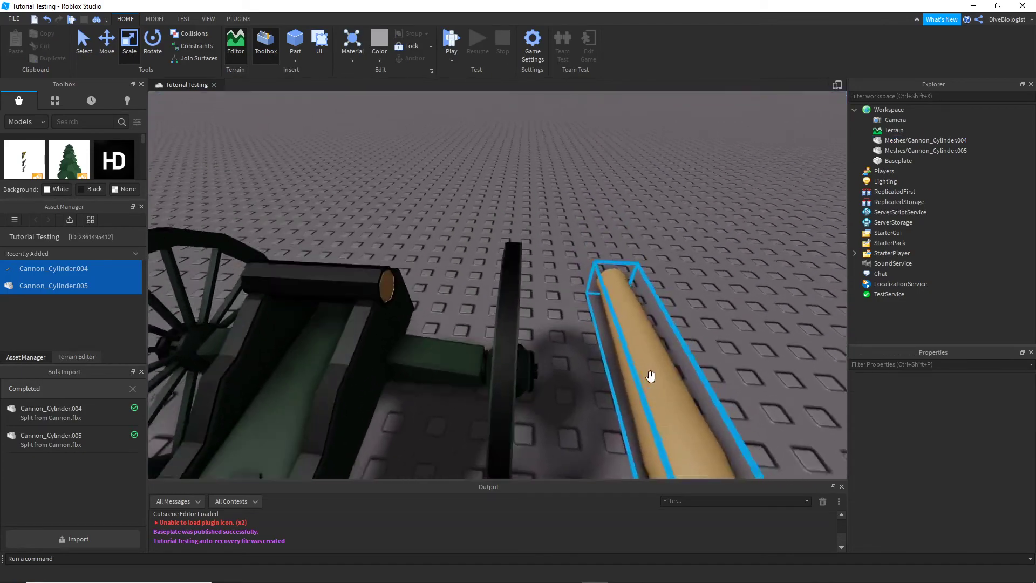
scroll(652, 377, "down", 5)
right_click_drag(723, 273, 552, 257)
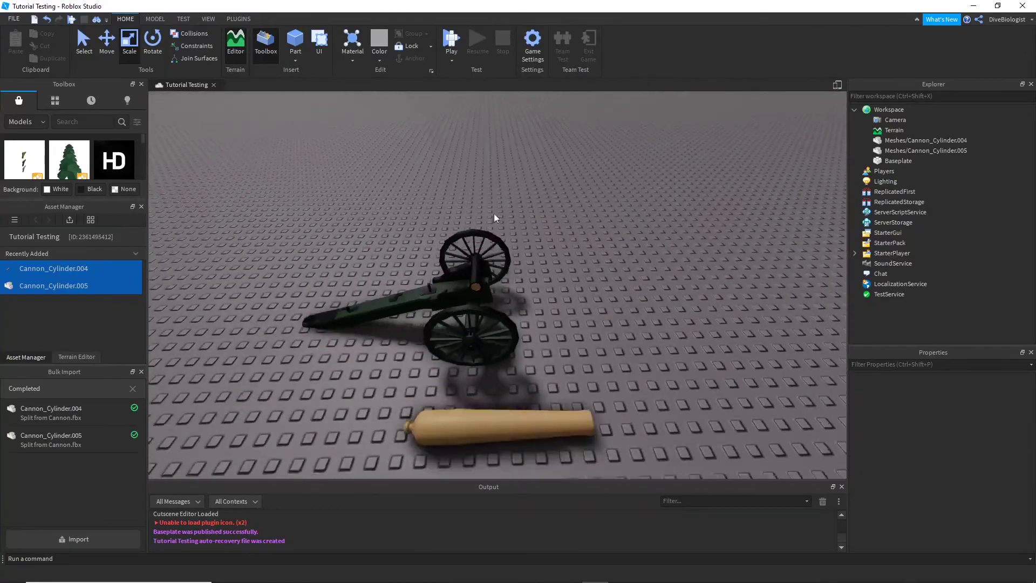
key("d")
left_click(295, 39)
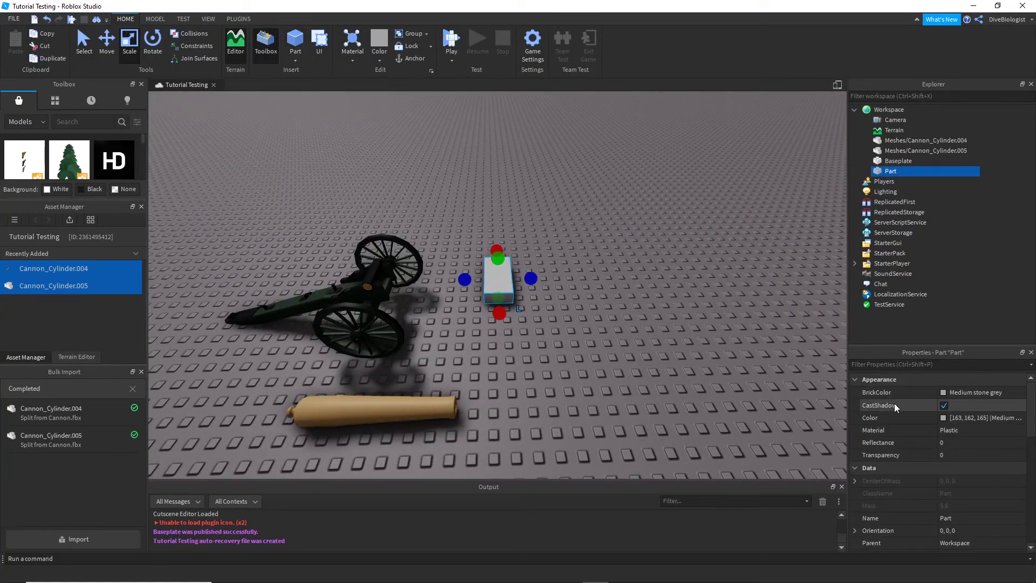
scroll(895, 405, "down", 3)
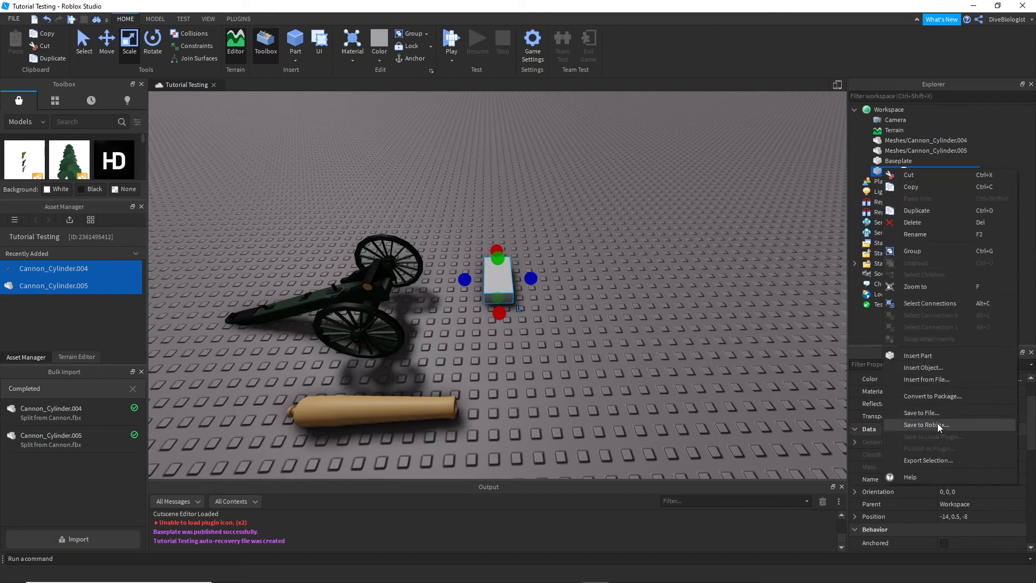
left_click(937, 368)
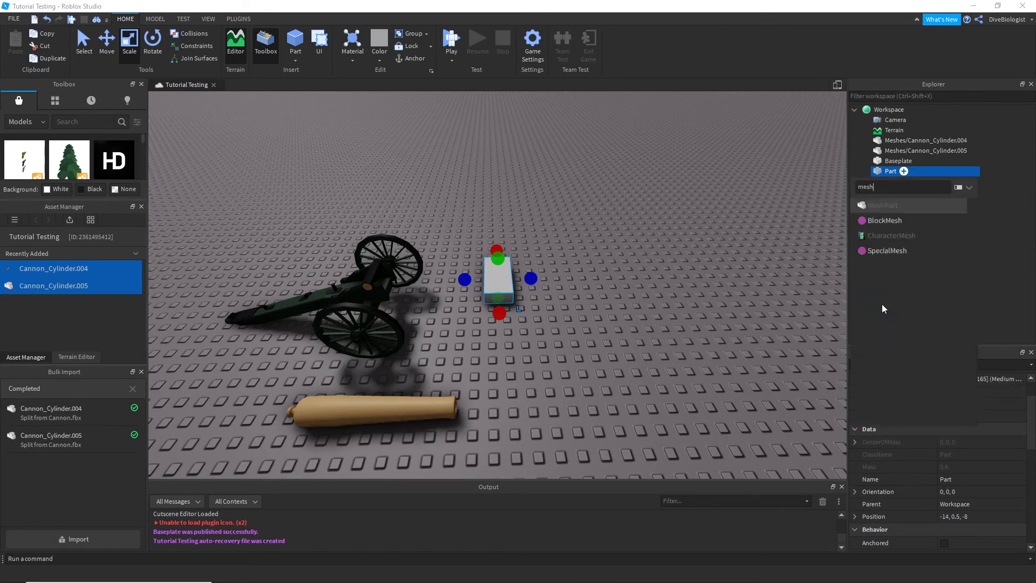
left_click(884, 205)
left_click(899, 180)
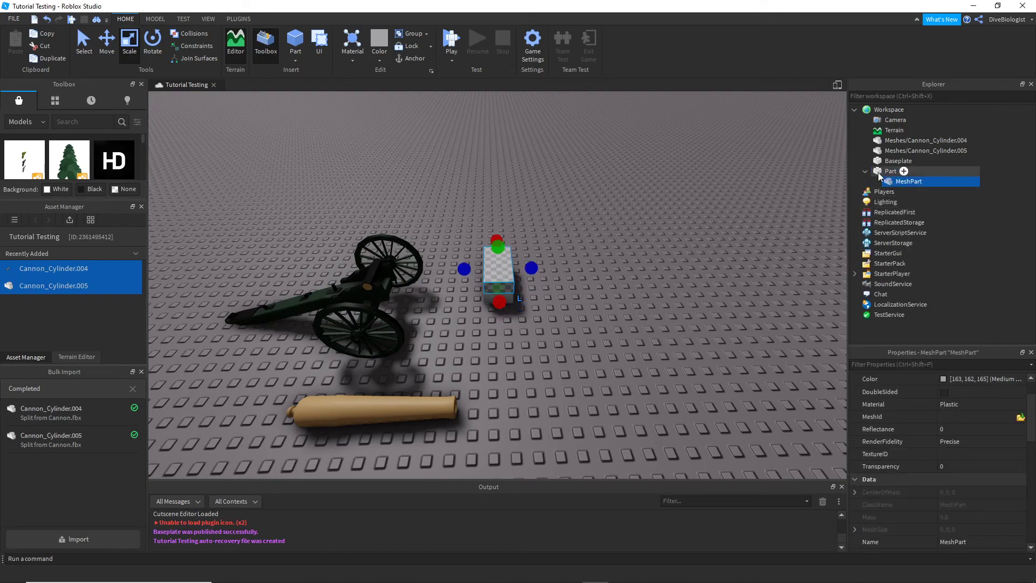
left_click(880, 172)
key("Delete")
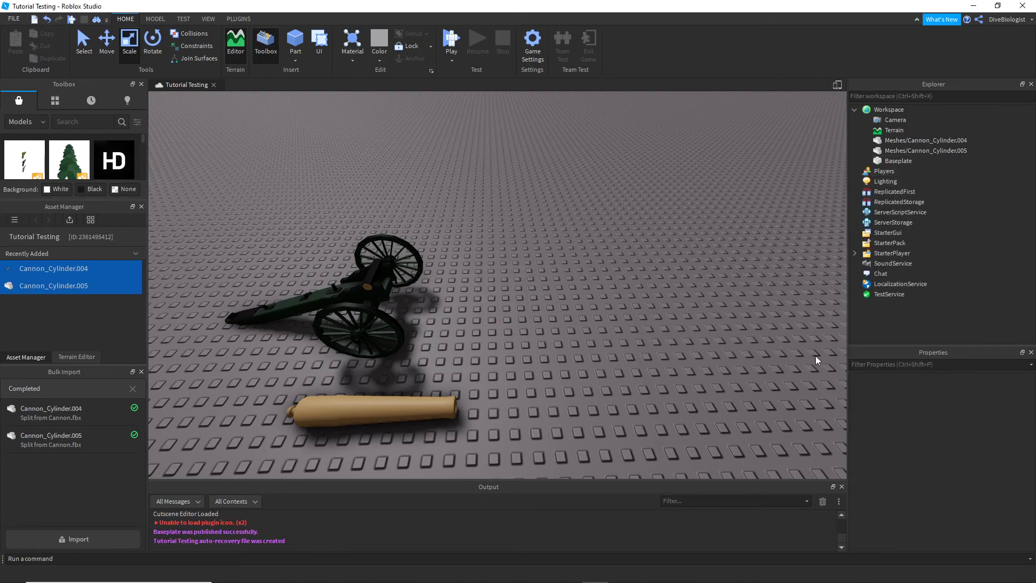
right_click_drag(478, 302, 510, 294)
key("w")
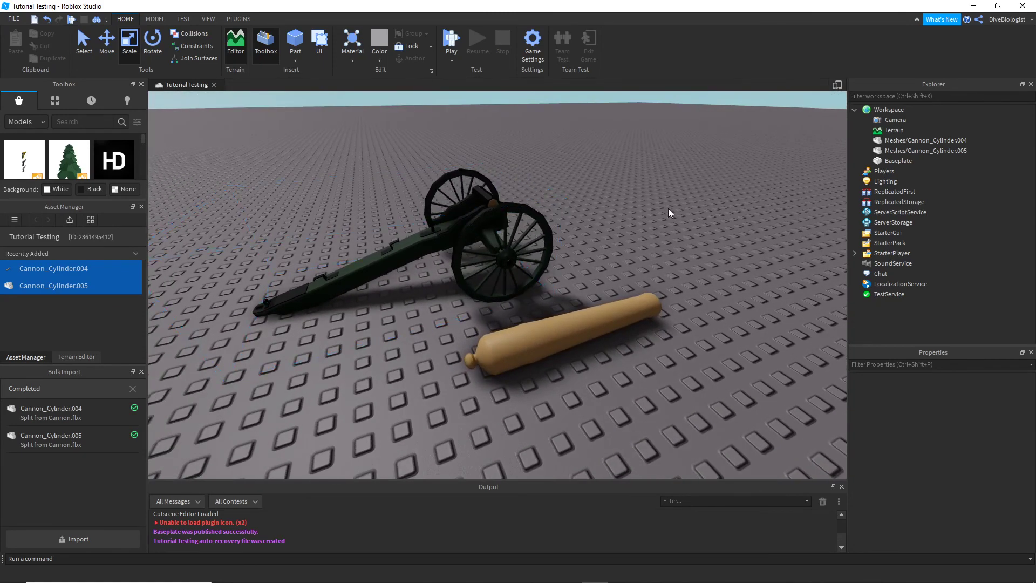
right_click_drag(668, 208, 672, 205)
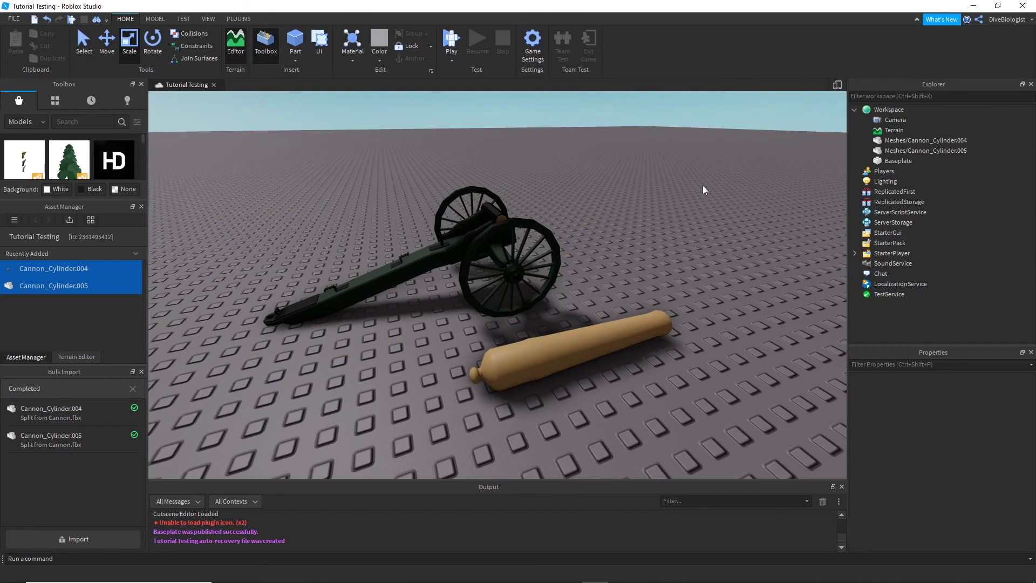